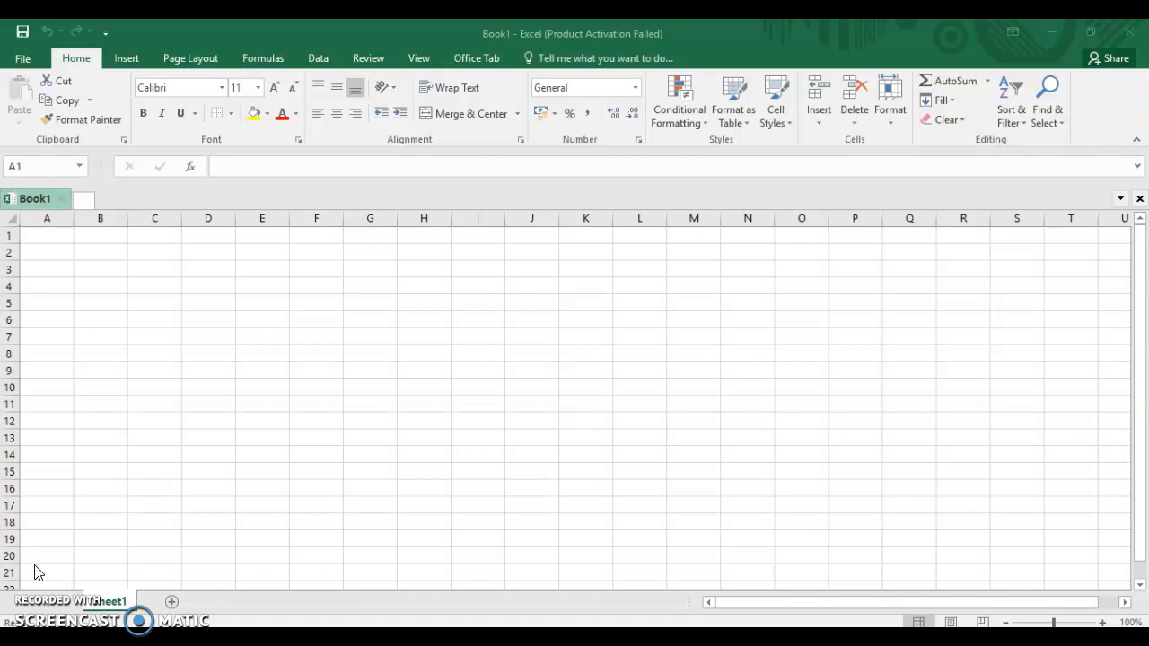
pyautogui.click(51, 238)
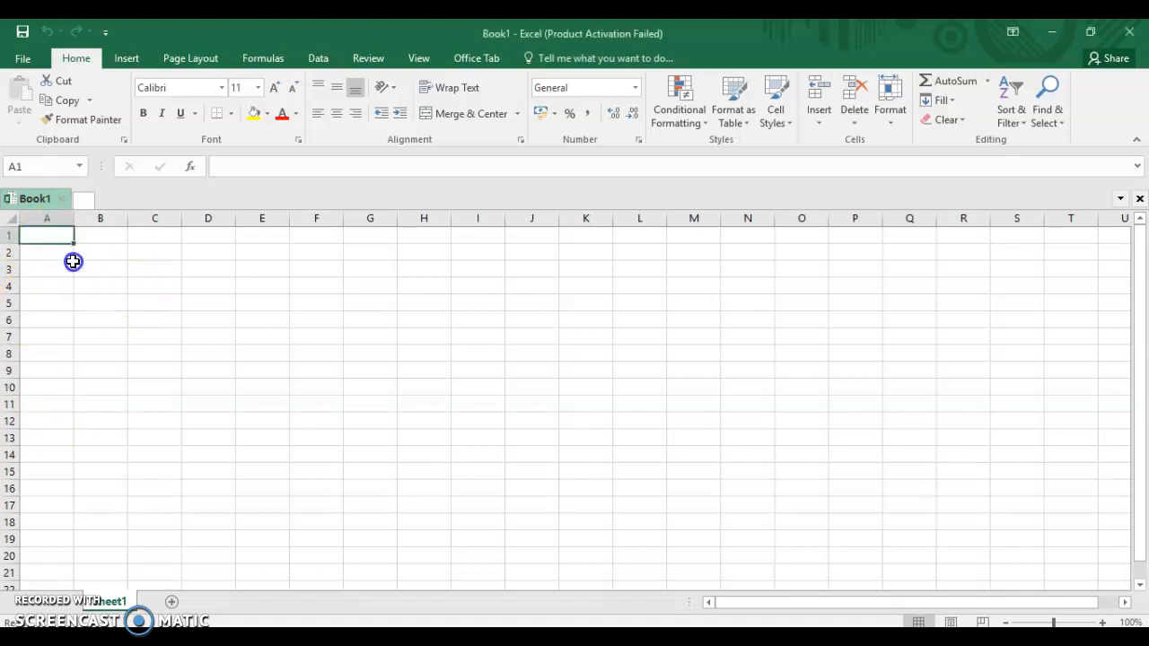
pyautogui.click(102, 254)
pyautogui.doubleClick(58, 238)
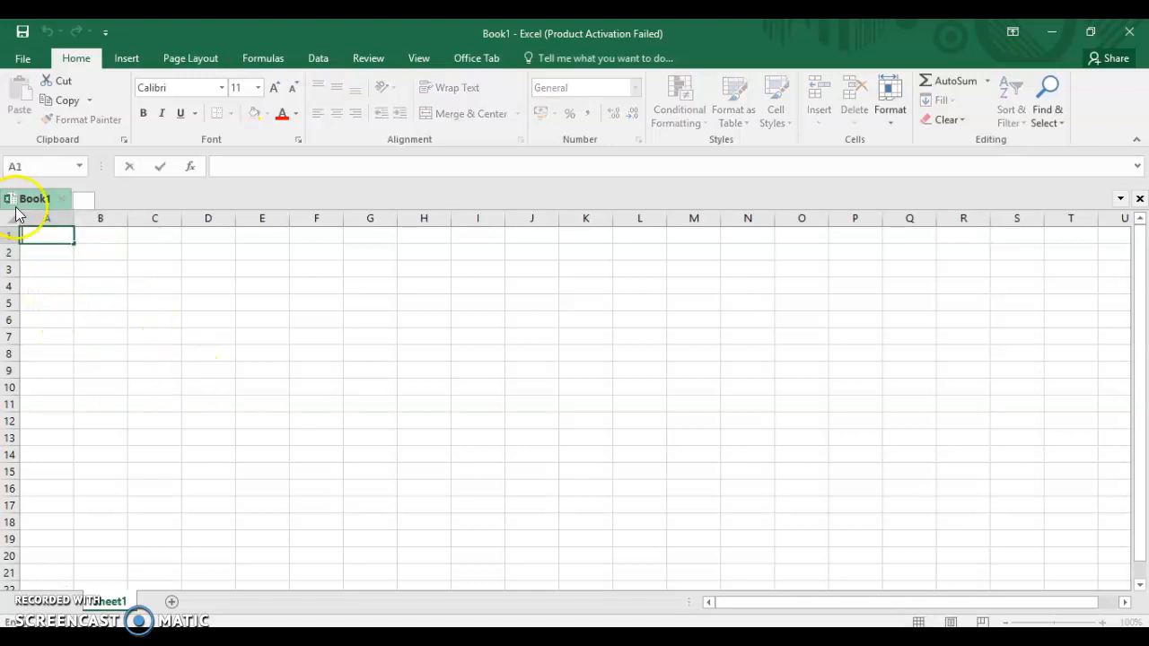
pyautogui.click(99, 269)
# Set the row height of the range A1:H38 to 28.
pyautogui.moveTo(54, 238); pyautogui.dragTo(405, 617)
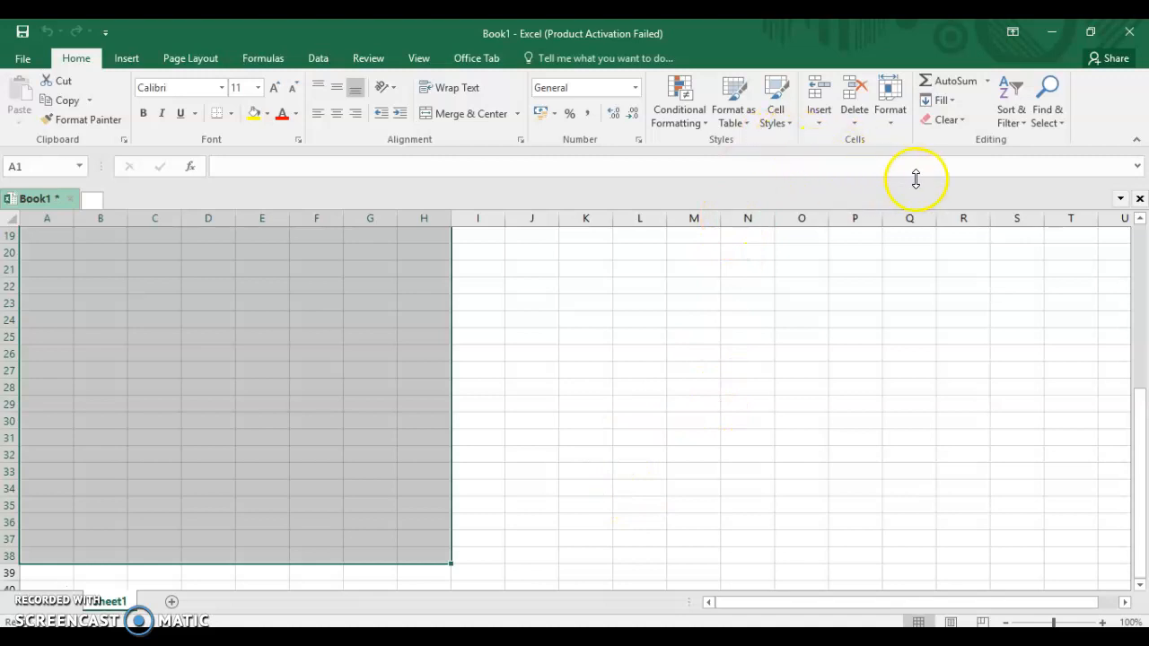
pyautogui.click(895, 118)
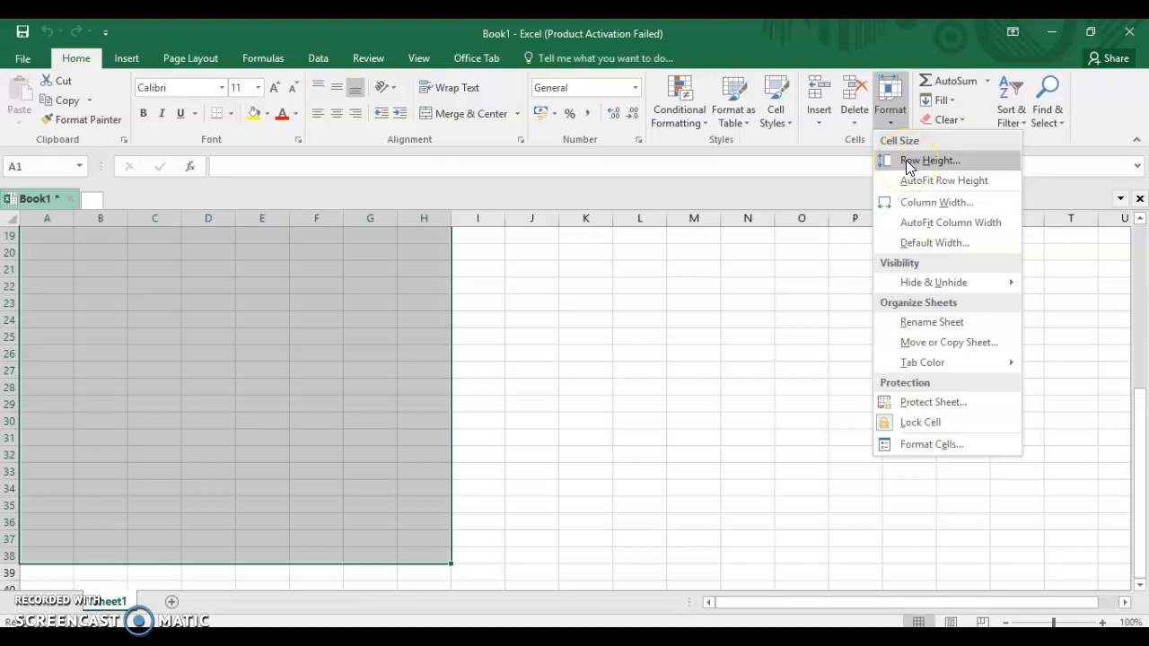
pyautogui.click(906, 160)
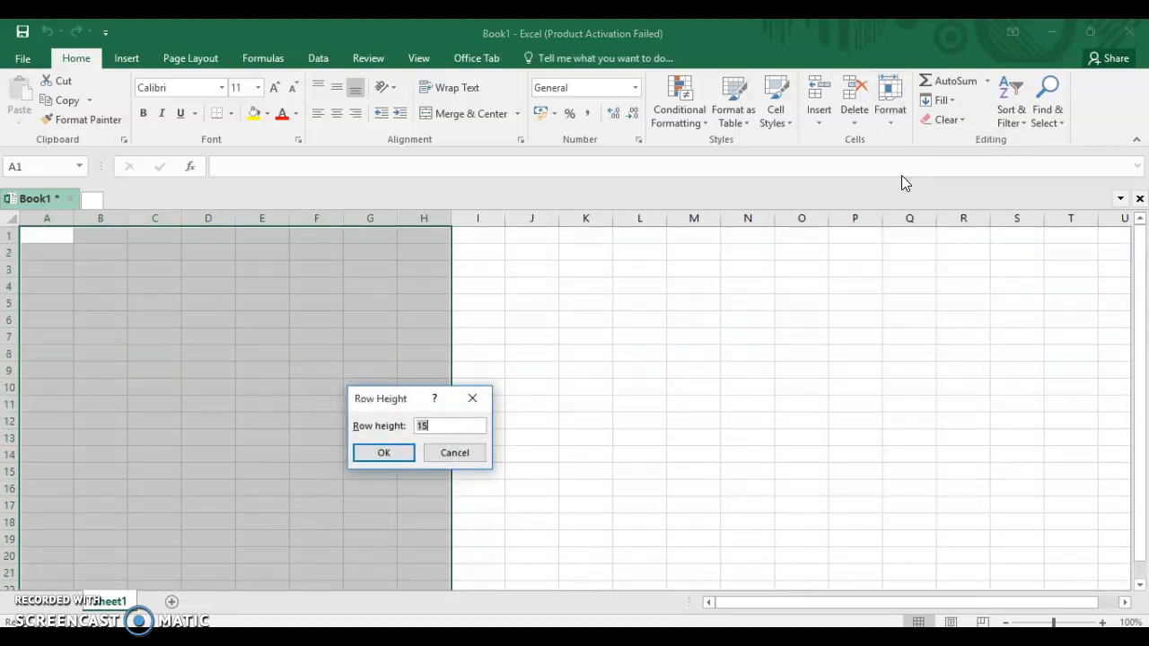
pyautogui.press('BackSpace')
pyautogui.write('28')
pyautogui.press('Return')
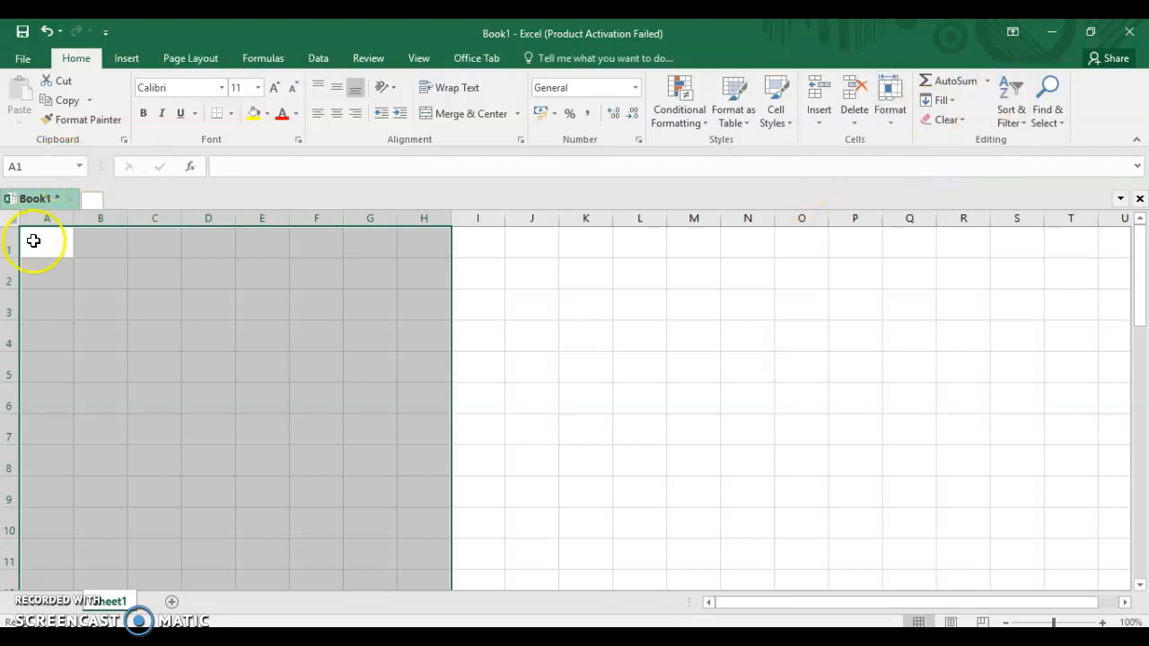
# Widen columns A, B and C to about twice their default width and select cell A1.
pyautogui.click(82, 331)
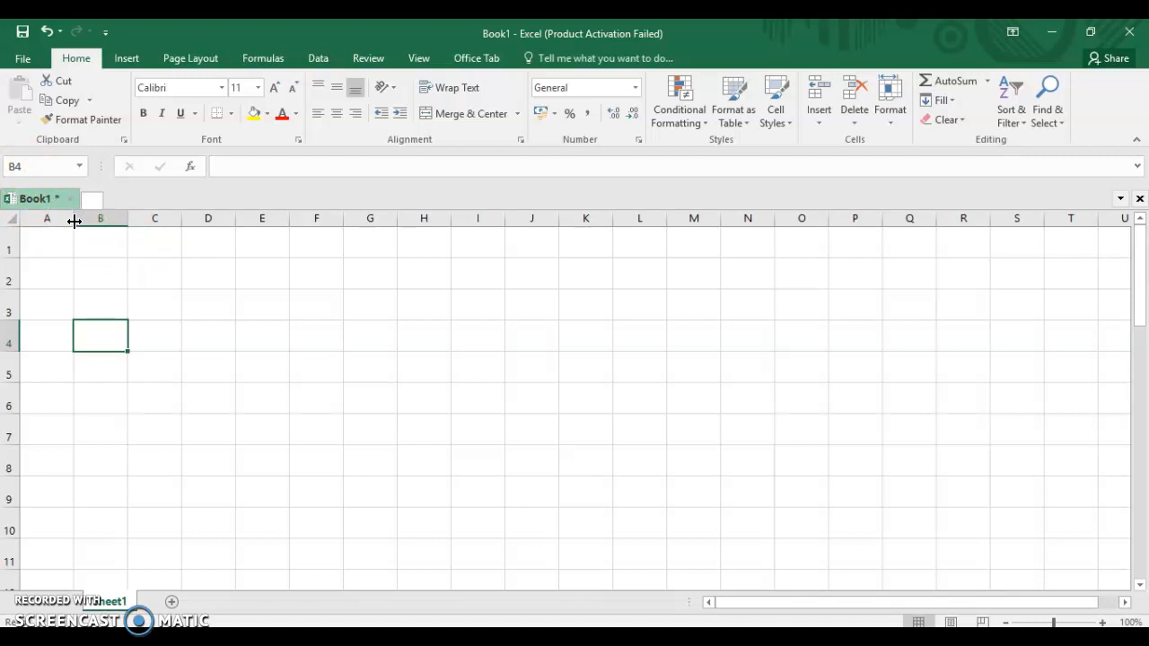
pyautogui.moveTo(75, 222); pyautogui.dragTo(351, 234)
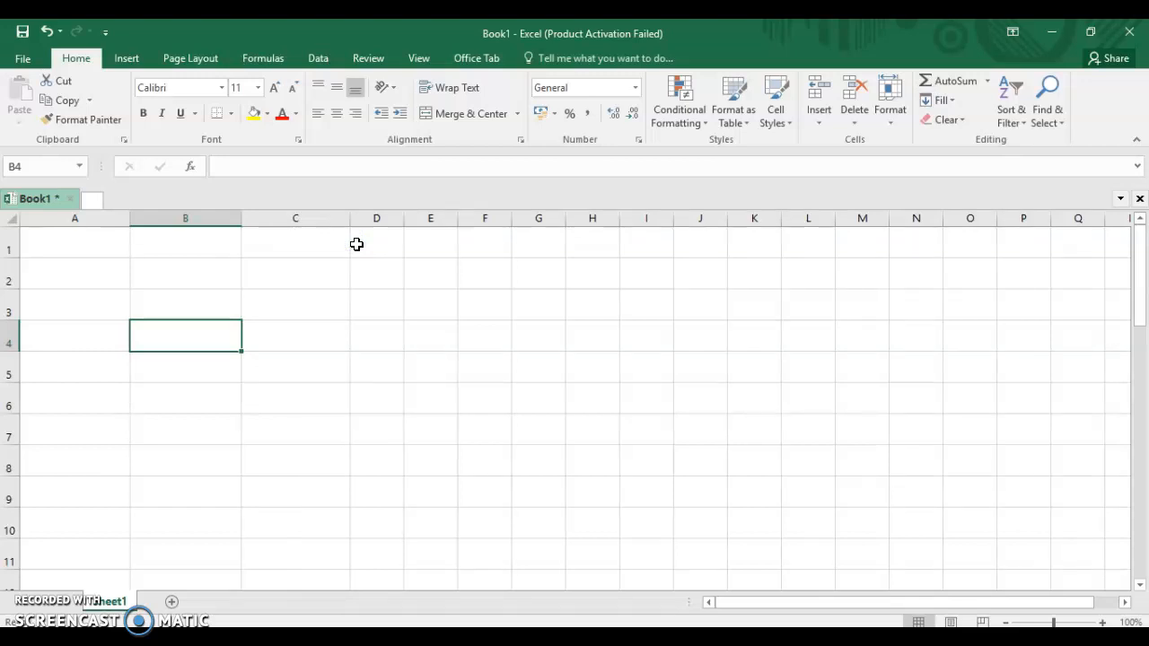
pyautogui.press('Up')
pyautogui.press('Up')
pyautogui.press('Up')
pyautogui.press('Left')
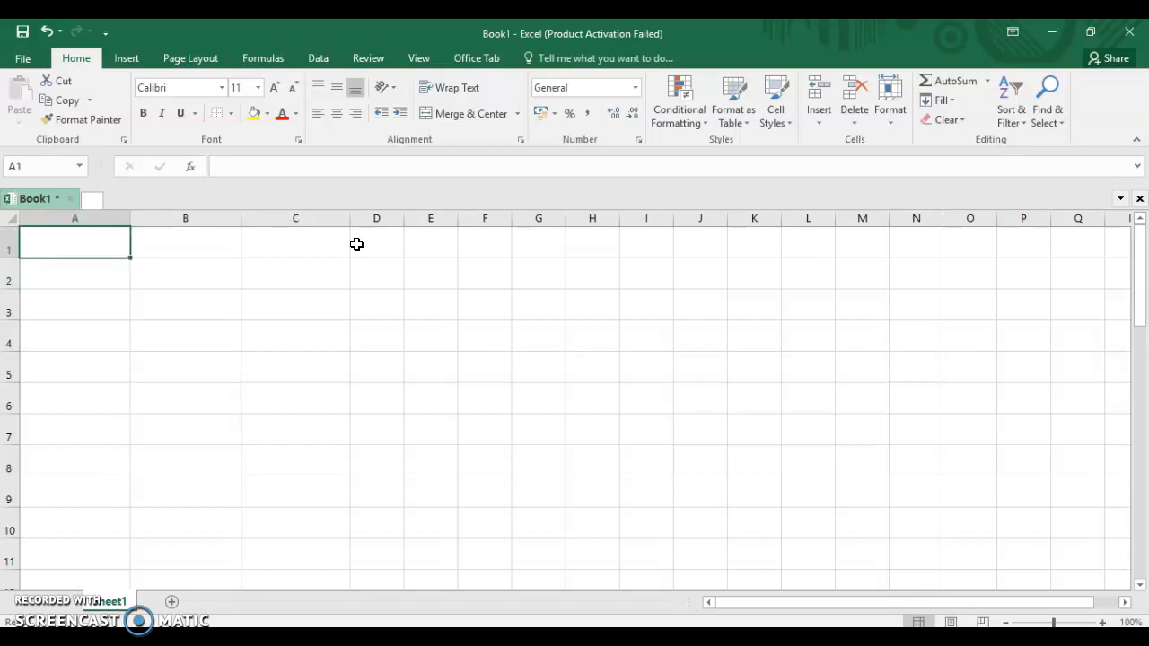
pyautogui.write('names of st')
pyautogui.press('BackSpace')
pyautogui.press('BackSpace')
pyautogui.press('BackSpace')
pyautogui.press('BackSpace')
pyautogui.press('BackSpace')
pyautogui.press('BackSpace')
pyautogui.press('BackSpace')
pyautogui.press('BackSpace')
pyautogui.press('BackSpace')
pyautogui.press('BackSpace')
pyautogui.press('BackSpace')
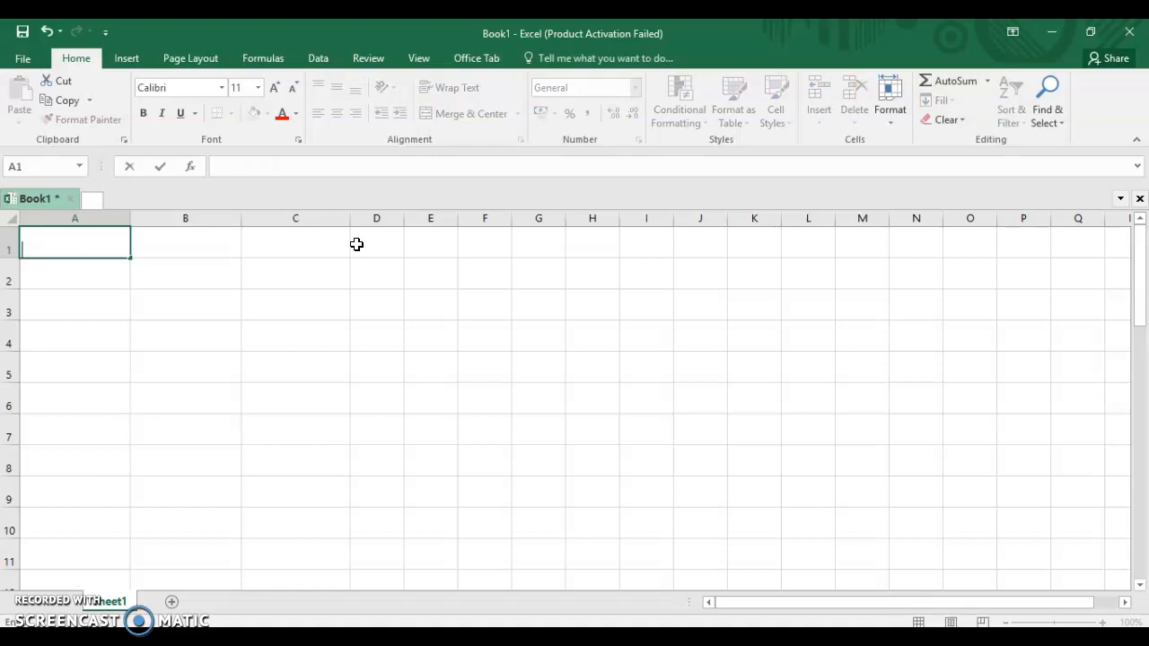
# Enter the heading NAMES OF STUDENTS in cell A1 and widen column A slightly so the text fits.
pyautogui.write('NAMES OF STU')
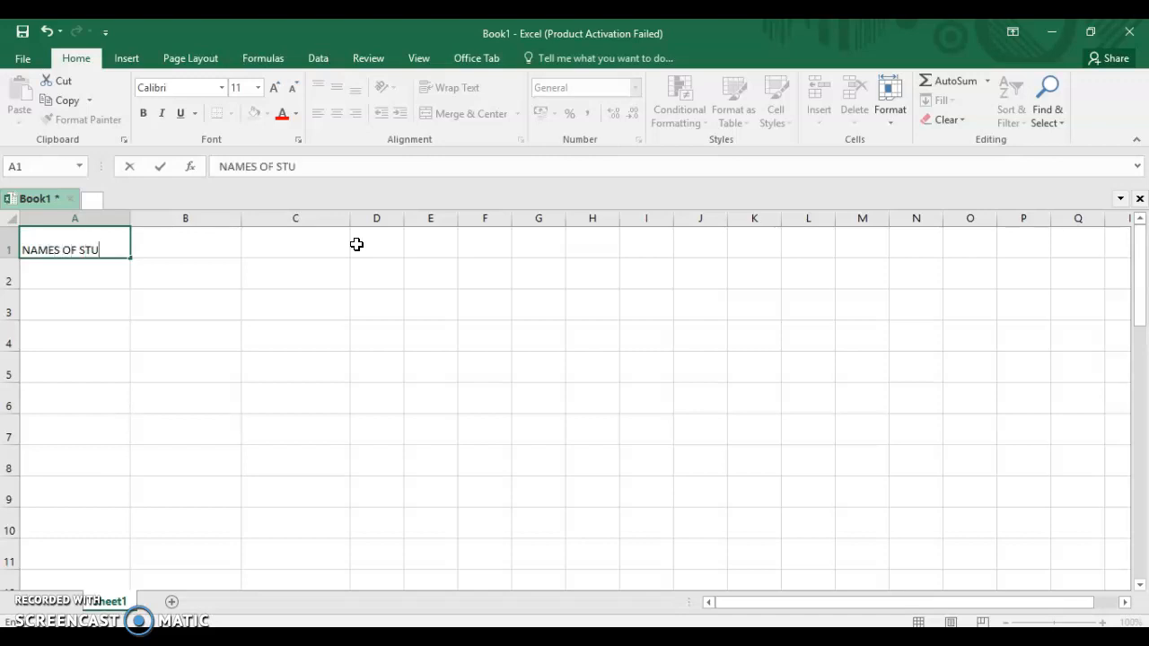
pyautogui.write('DENTS')
pyautogui.press('Return')
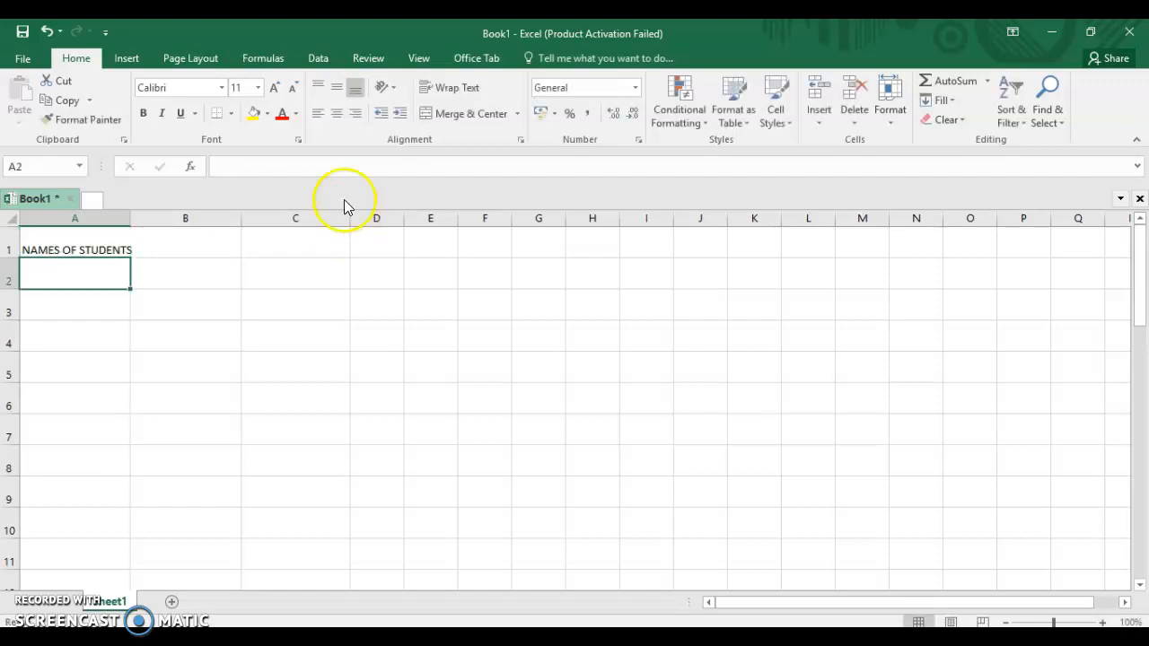
pyautogui.moveTo(130, 218); pyautogui.dragTo(147, 218)
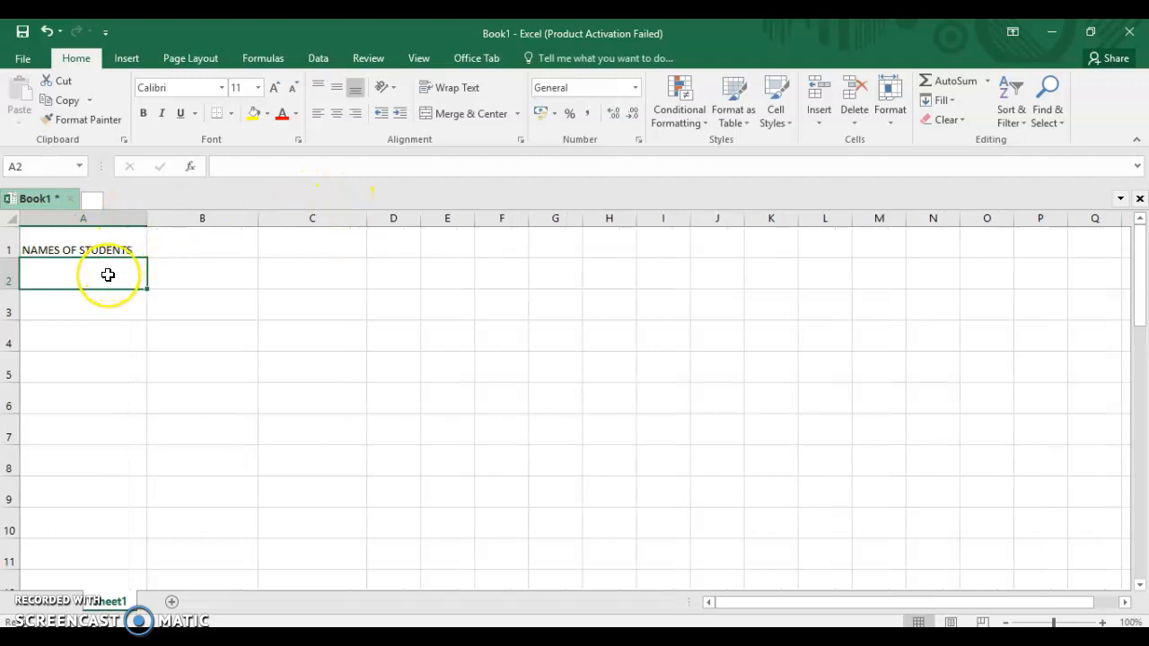
# Enter the headings ADRESS in cell B1 and MARKS in cell C1.
pyautogui.click(181, 242)
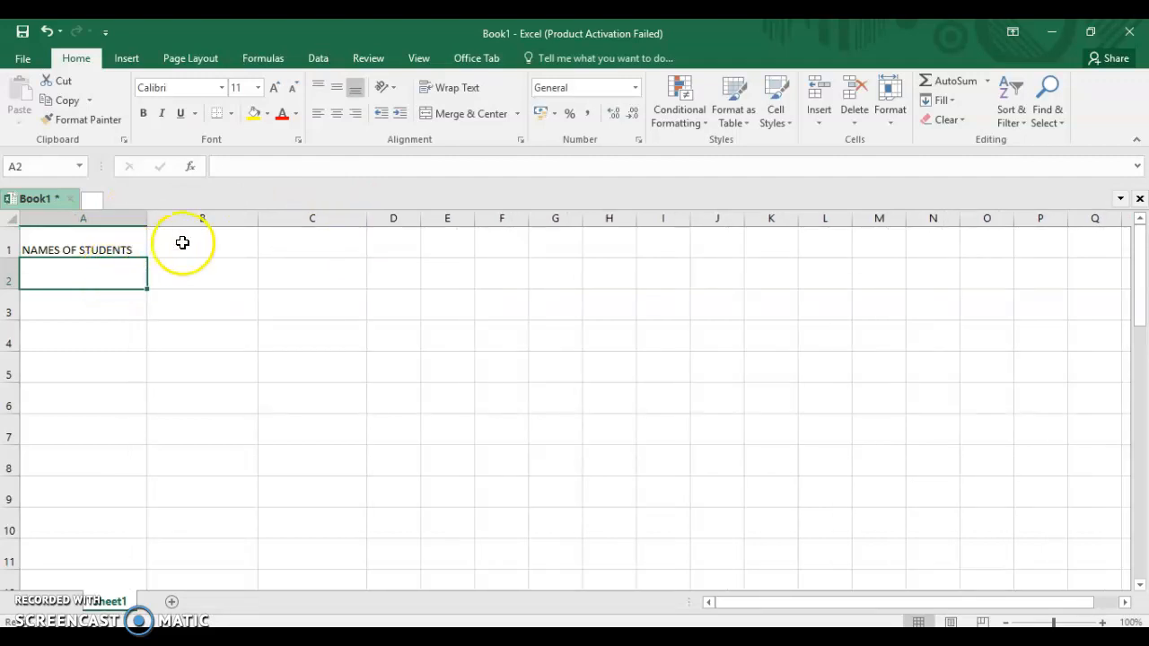
pyautogui.write('ADRESS')
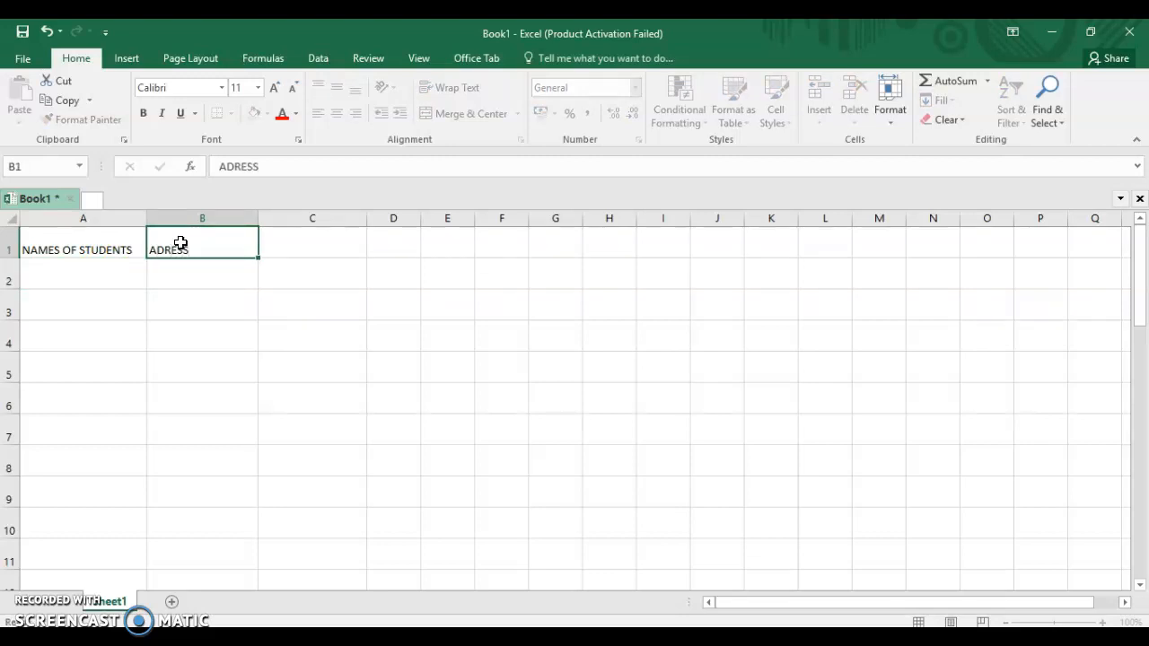
pyautogui.press('Tab')
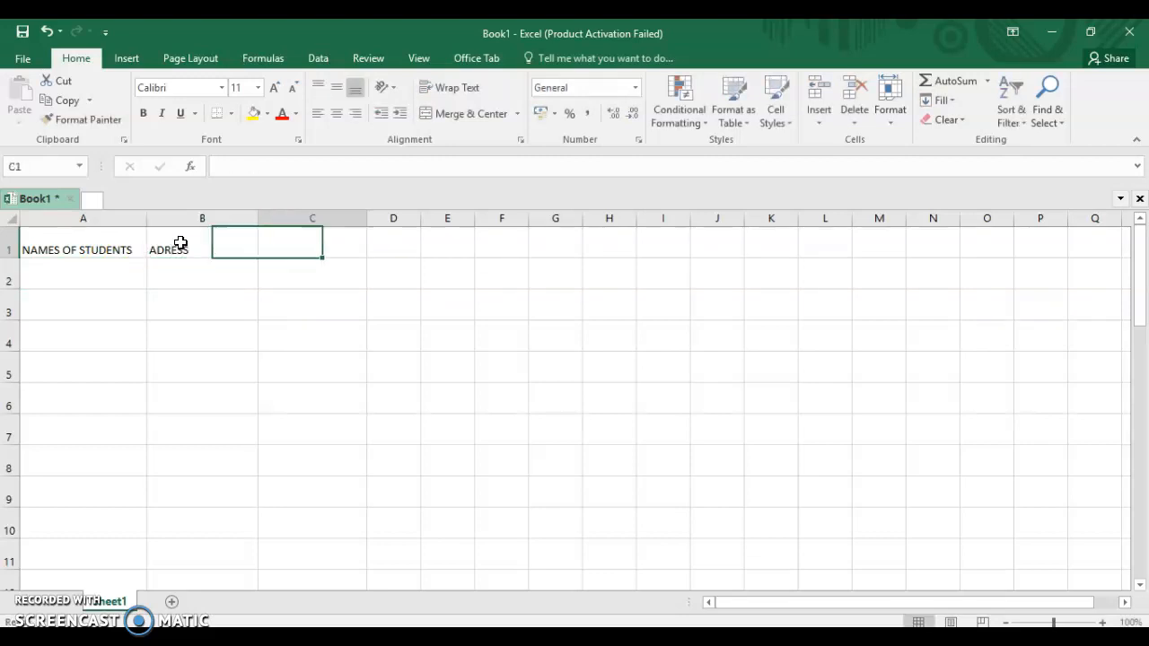
pyautogui.write('MARKS')
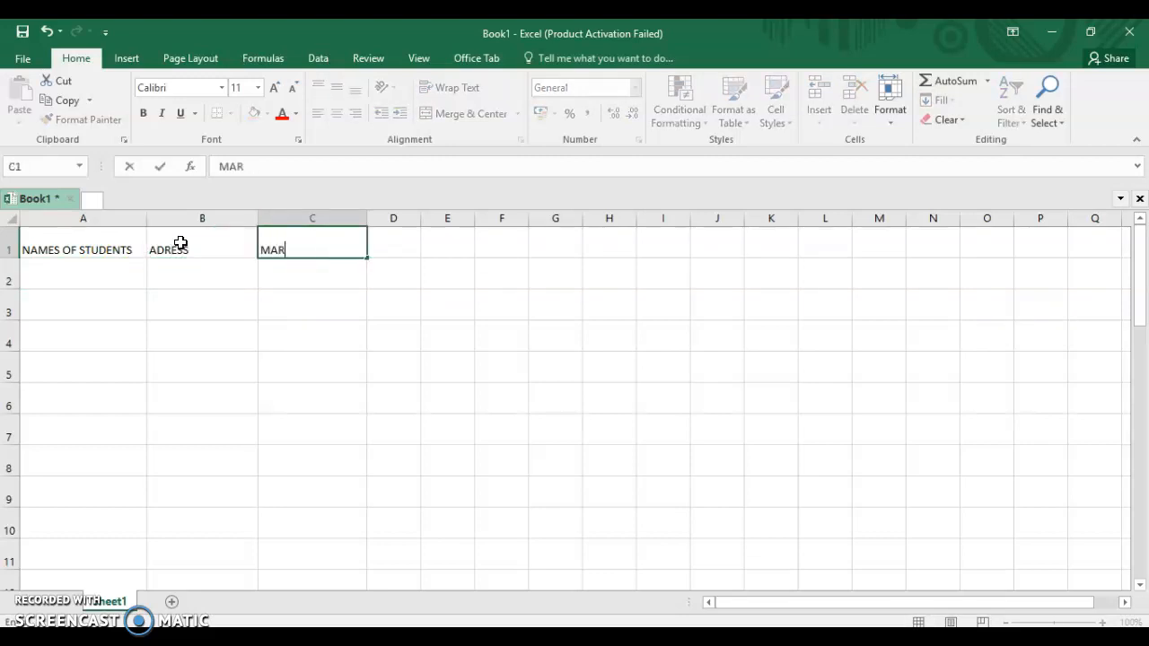
pyautogui.press('Return')
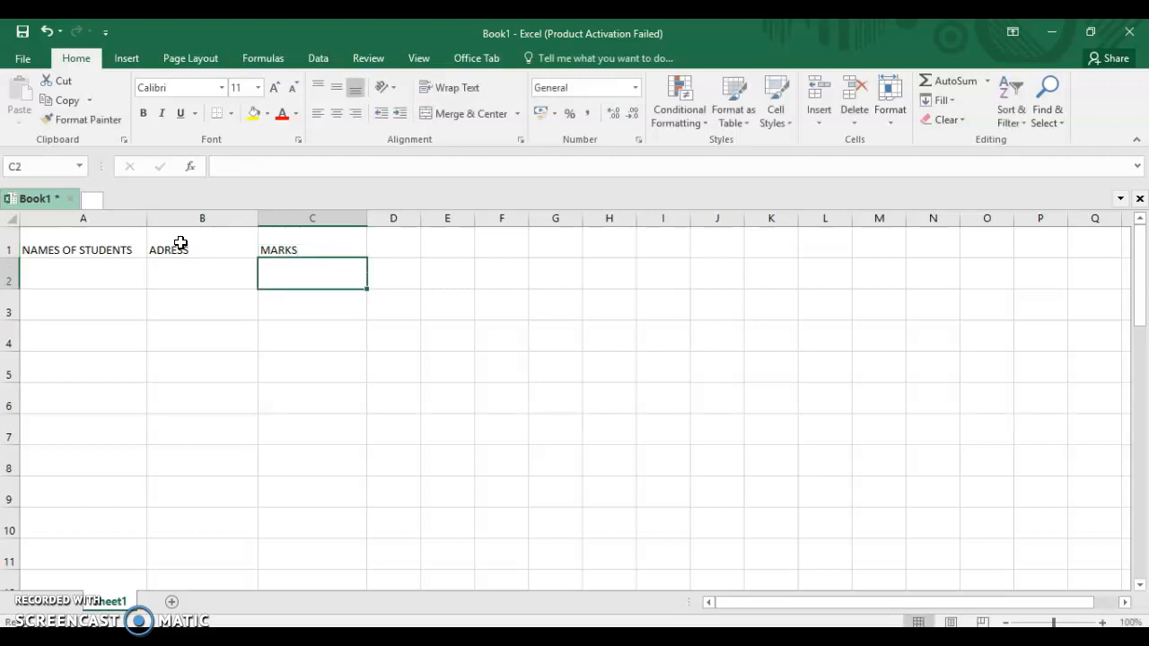
# Fill cells A2 to A6 under NAMES OF STUDENTS with the five students' first names.
pyautogui.press('Left')
pyautogui.press('Left')
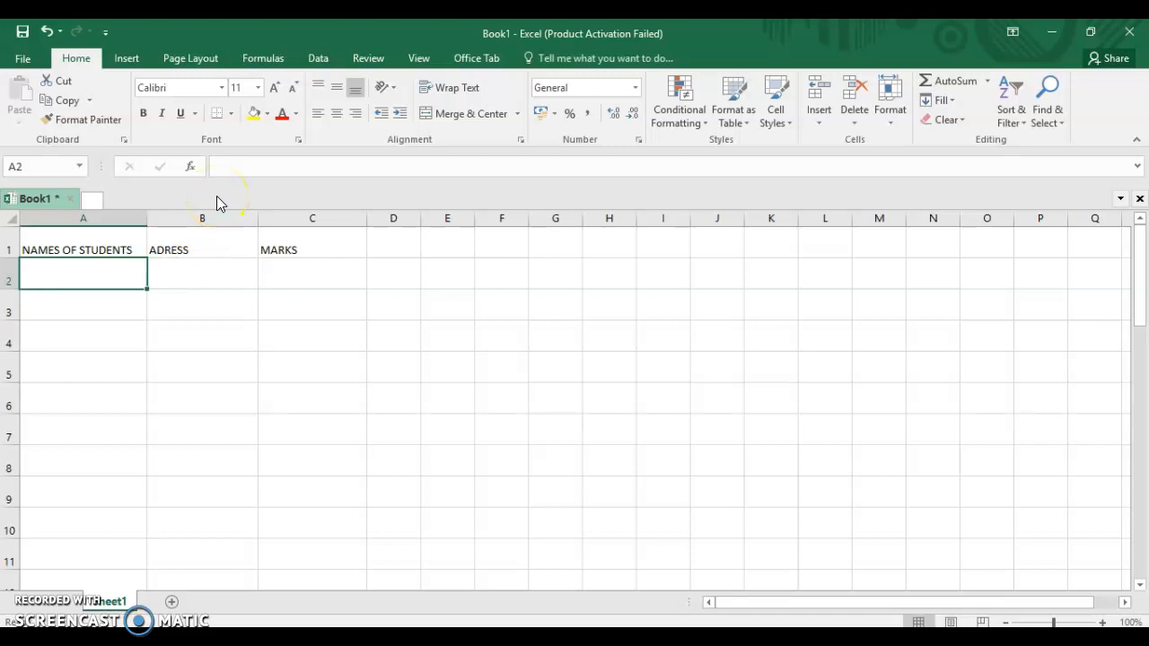
pyautogui.write('RICHA')
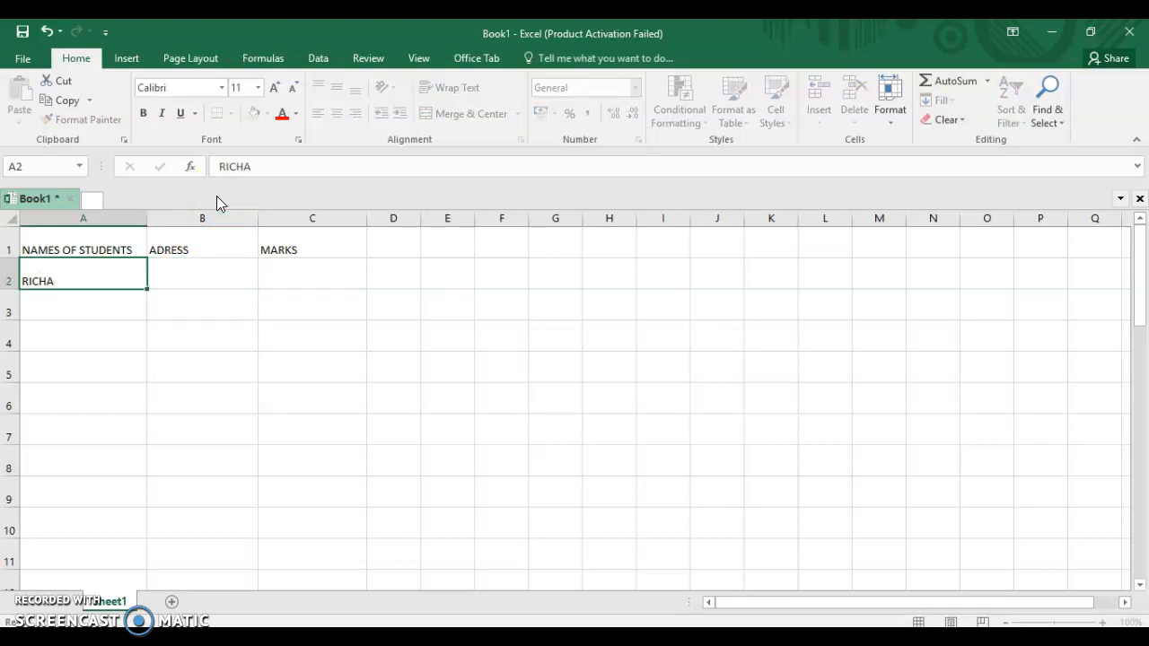
pyautogui.press('Return')
pyautogui.write('DIYA')
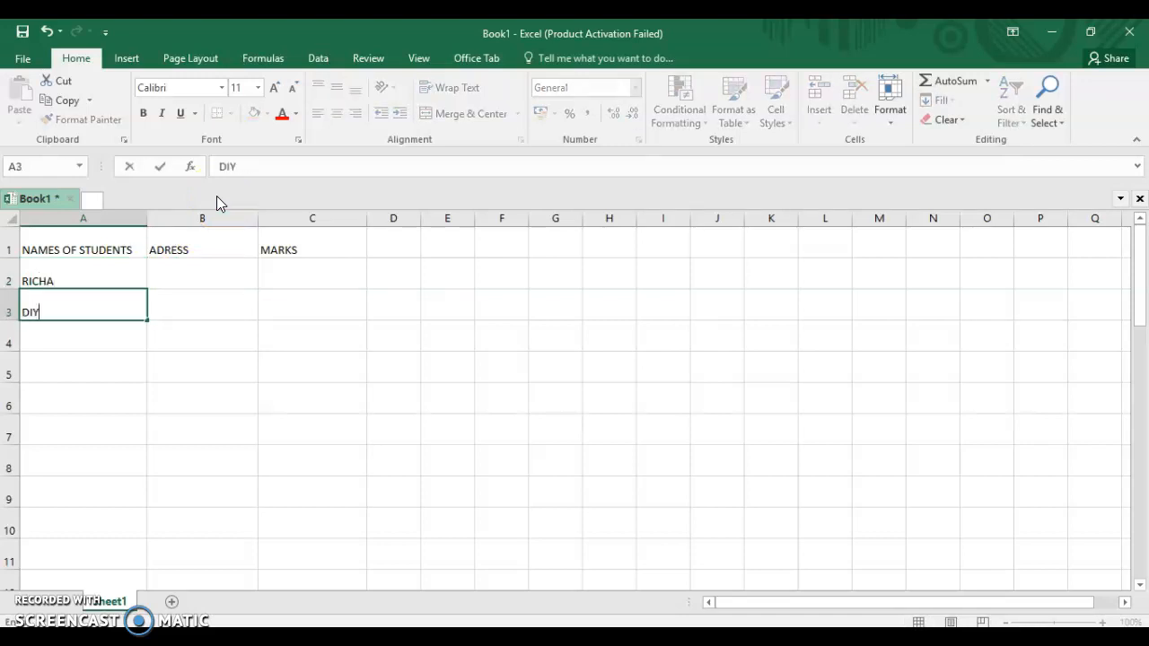
pyautogui.press('Return')
pyautogui.write('AMIT')
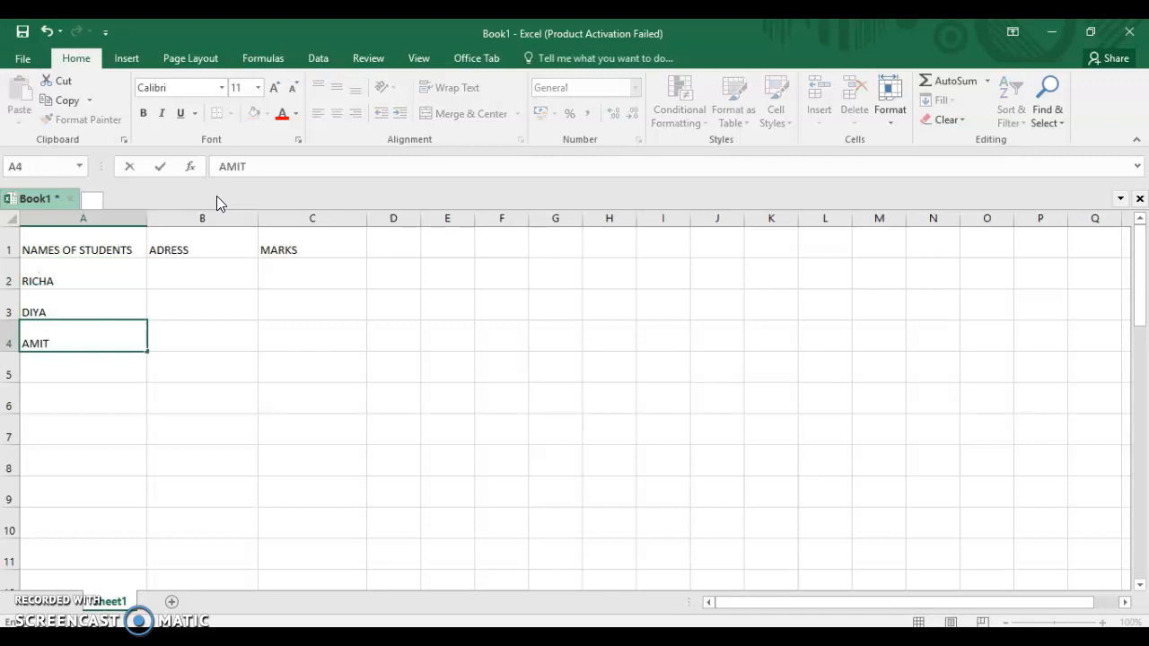
pyautogui.press('Return')
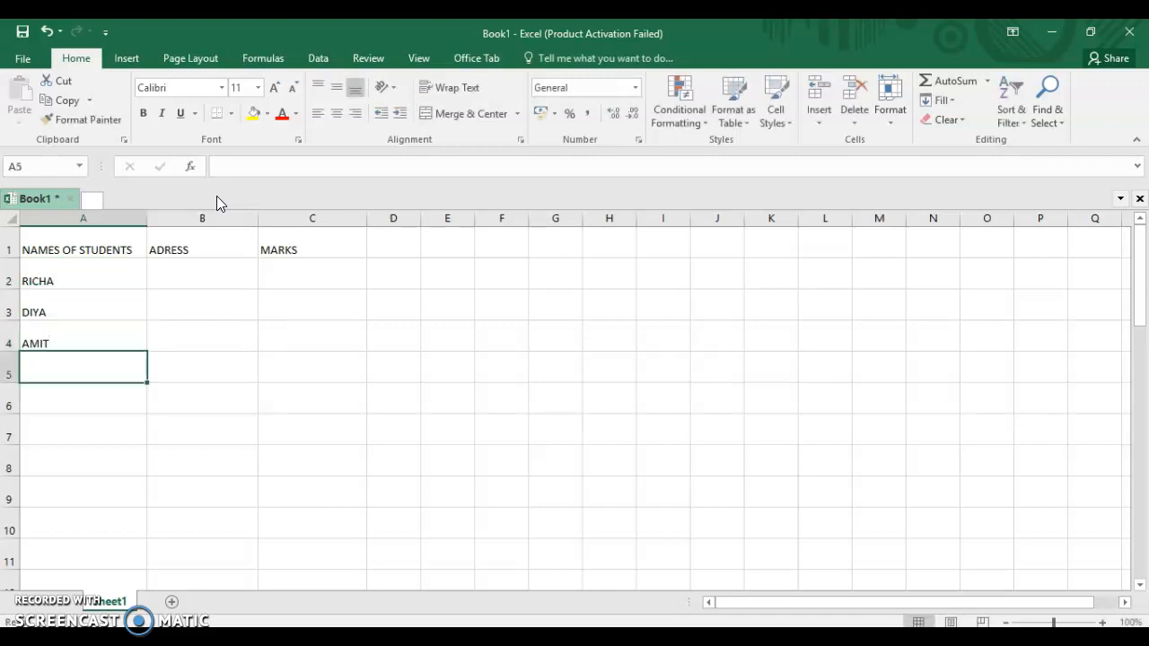
pyautogui.write('GEETA')
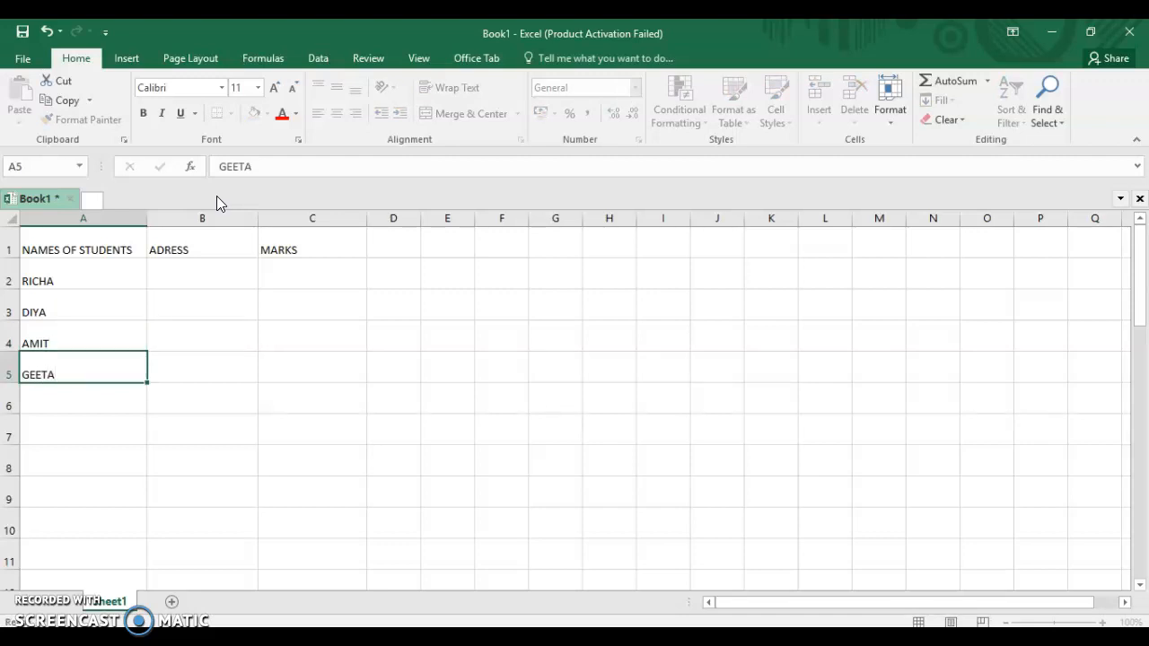
pyautogui.press('Return')
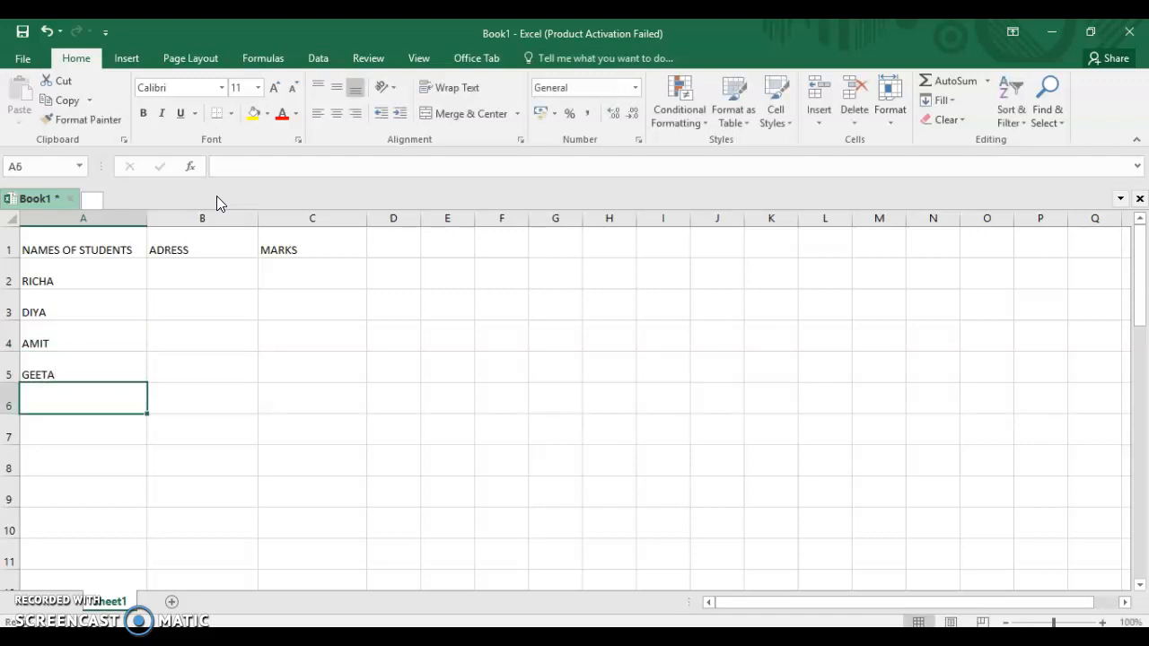
pyautogui.write('JIANNA')
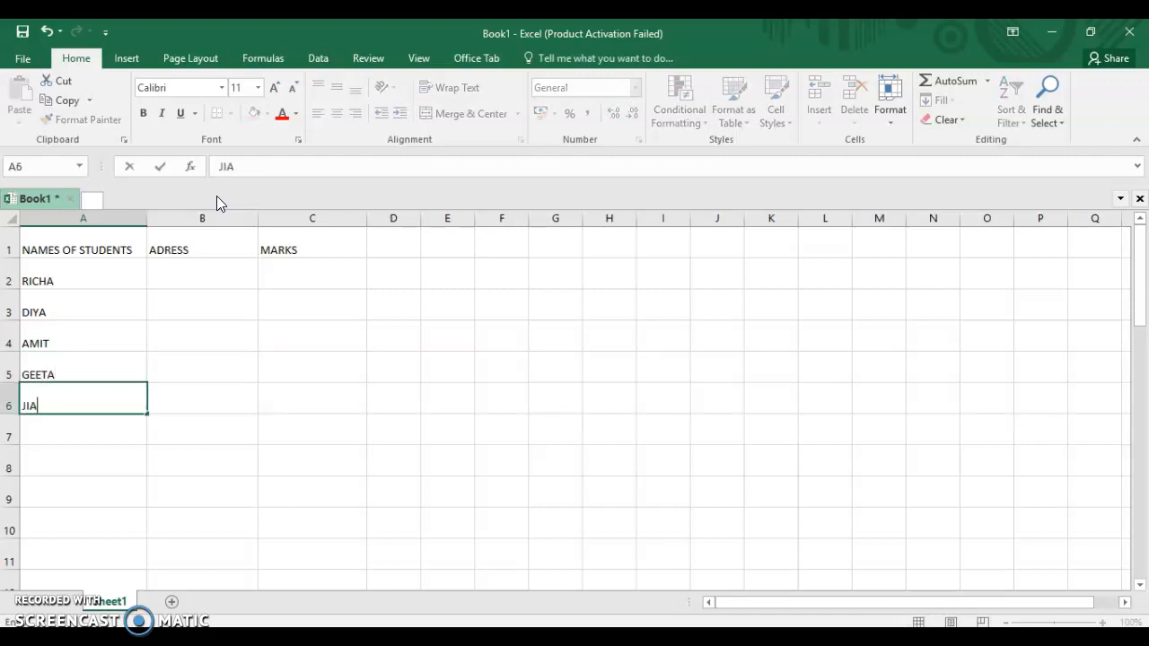
pyautogui.press('Tab')
# Fill cells B2 to B6 under ADRESS with the localities MATUNGA, VIKROLI, MULUND, WORLI and DADAR.
pyautogui.press('Up')
pyautogui.press('Up')
pyautogui.press('Up')
pyautogui.press('Up')
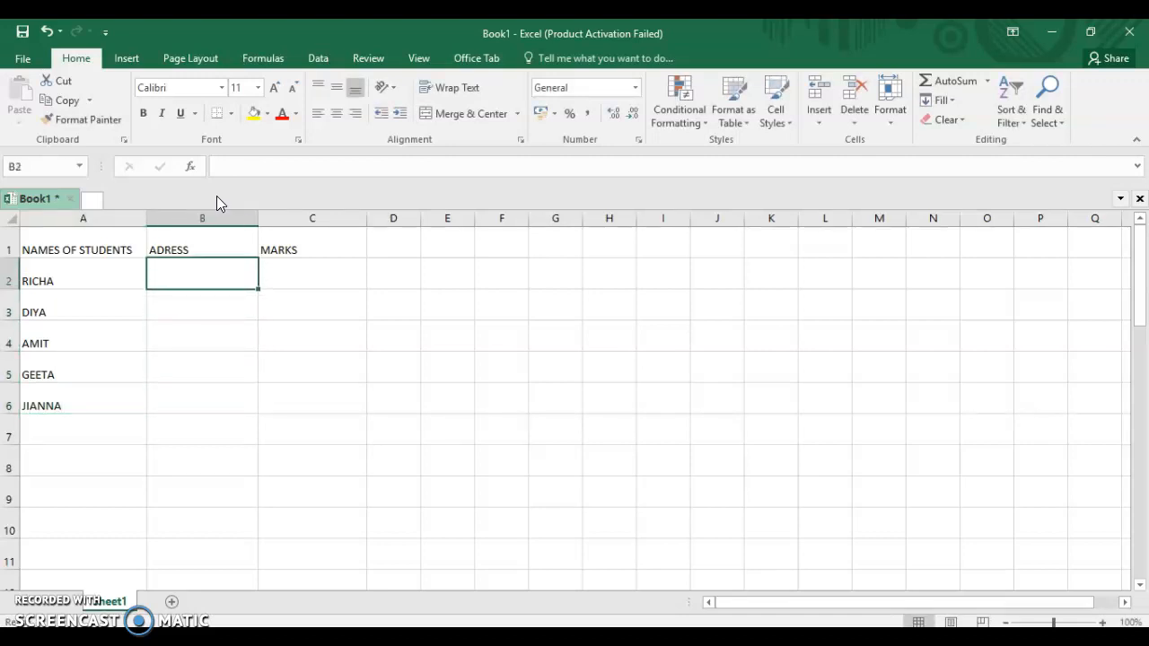
pyautogui.write('MATUN')
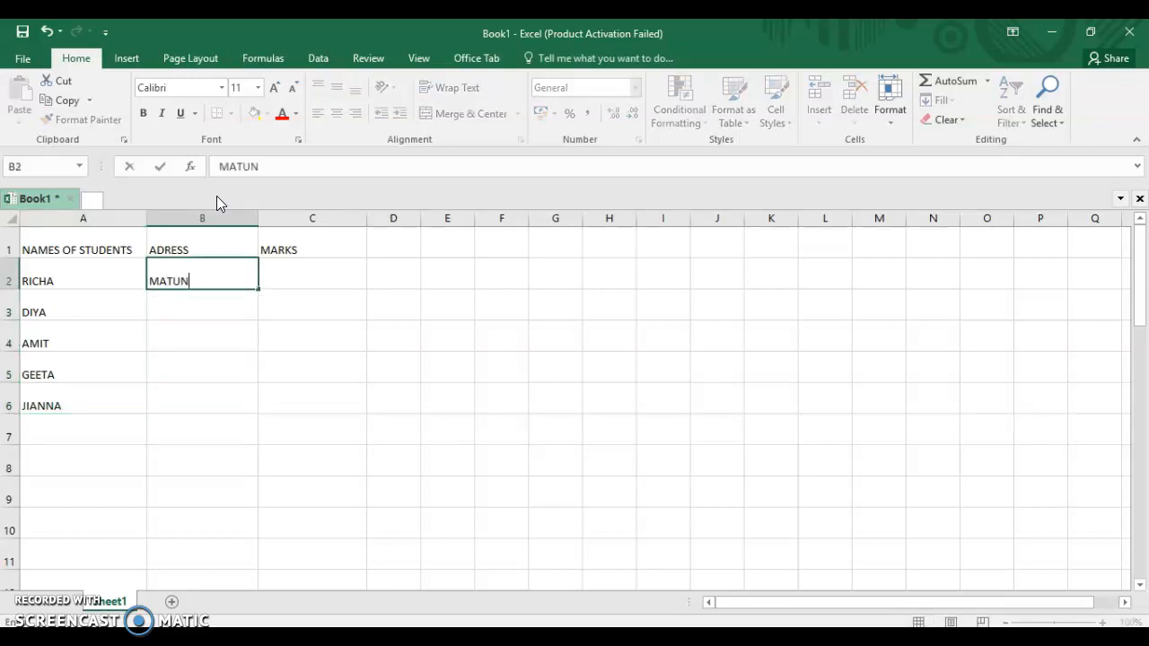
pyautogui.write('GA')
pyautogui.press('Return')
pyautogui.write('VIKROLI')
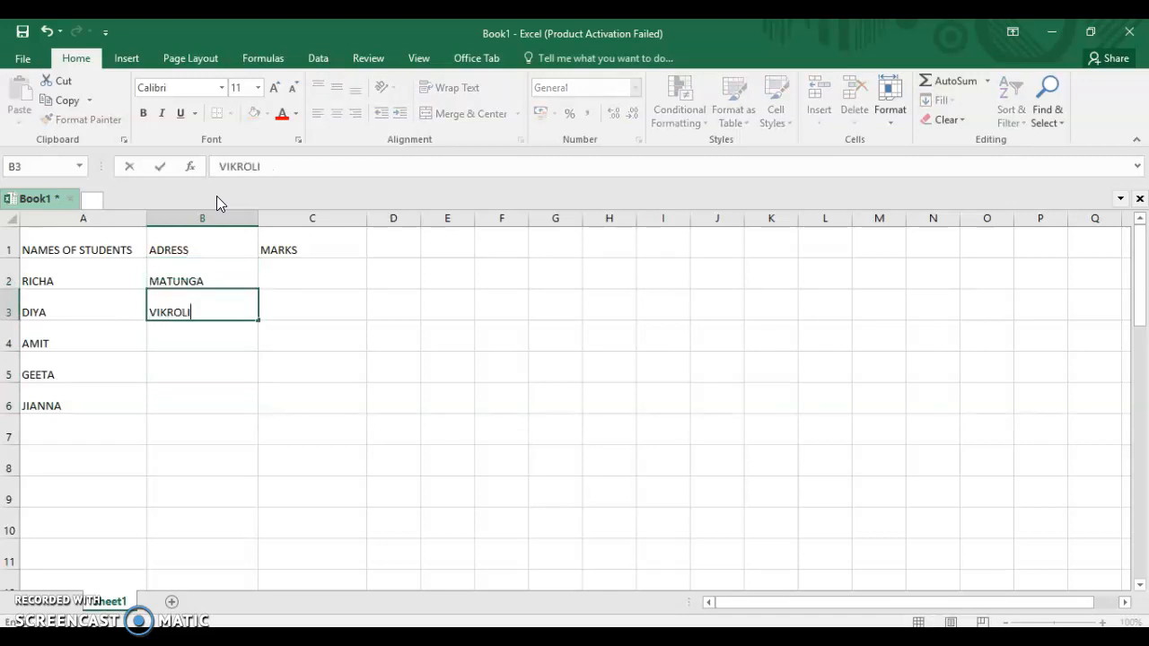
pyautogui.press('Return')
pyautogui.write('MUL')
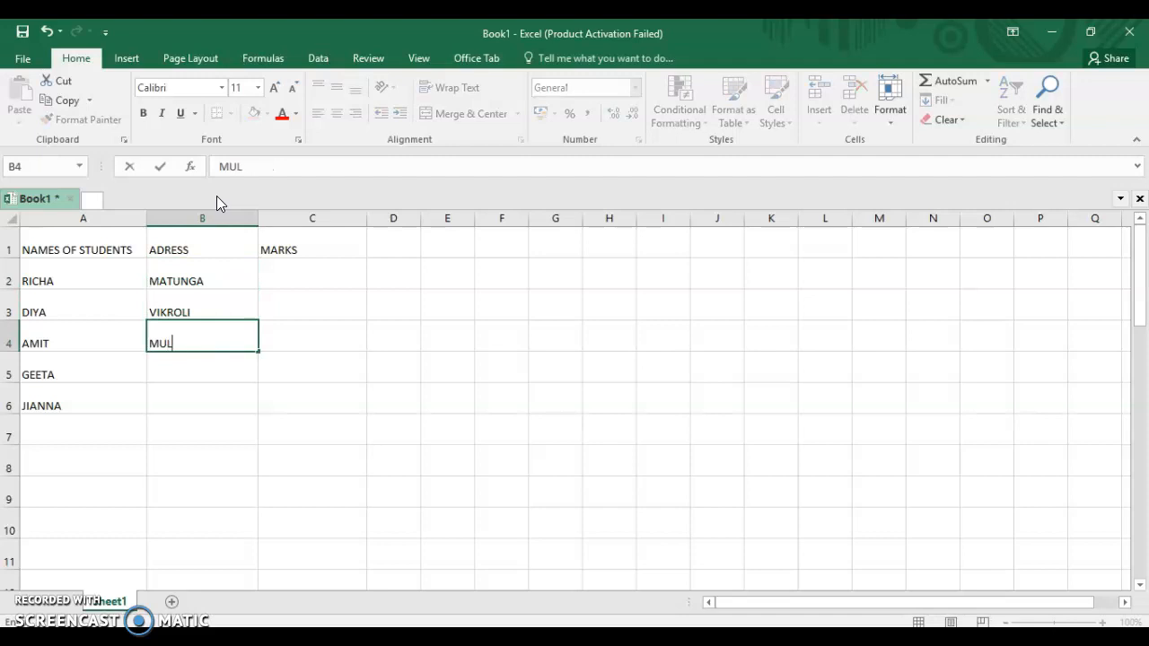
pyautogui.write('UND')
pyautogui.press('Return')
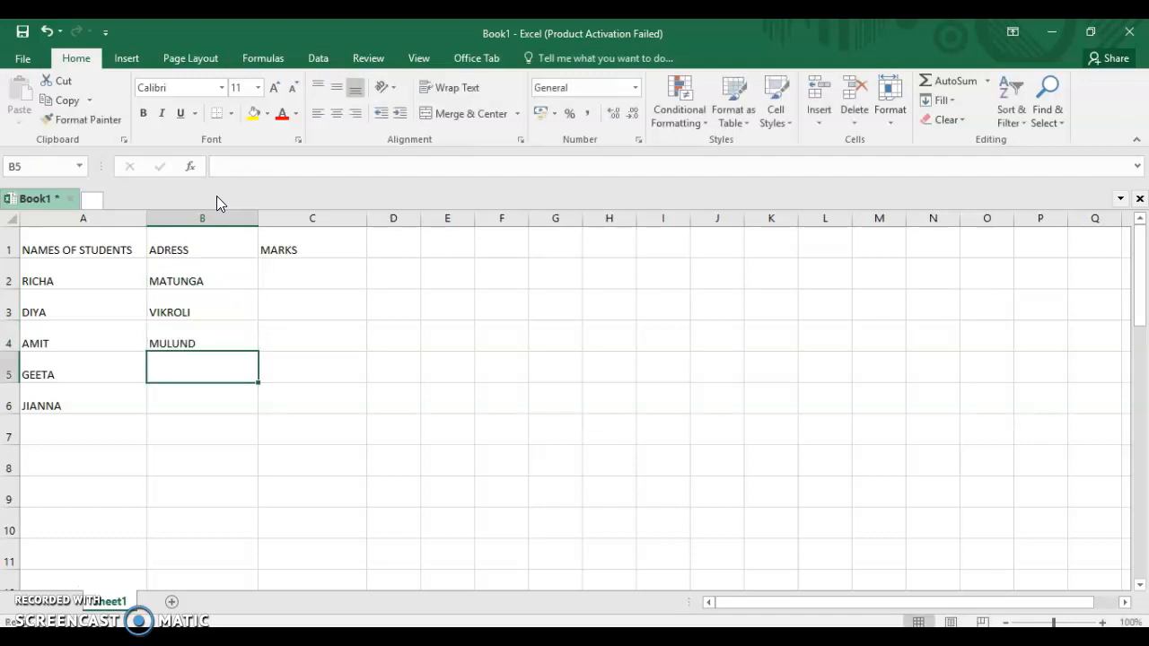
pyautogui.write('WORLI')
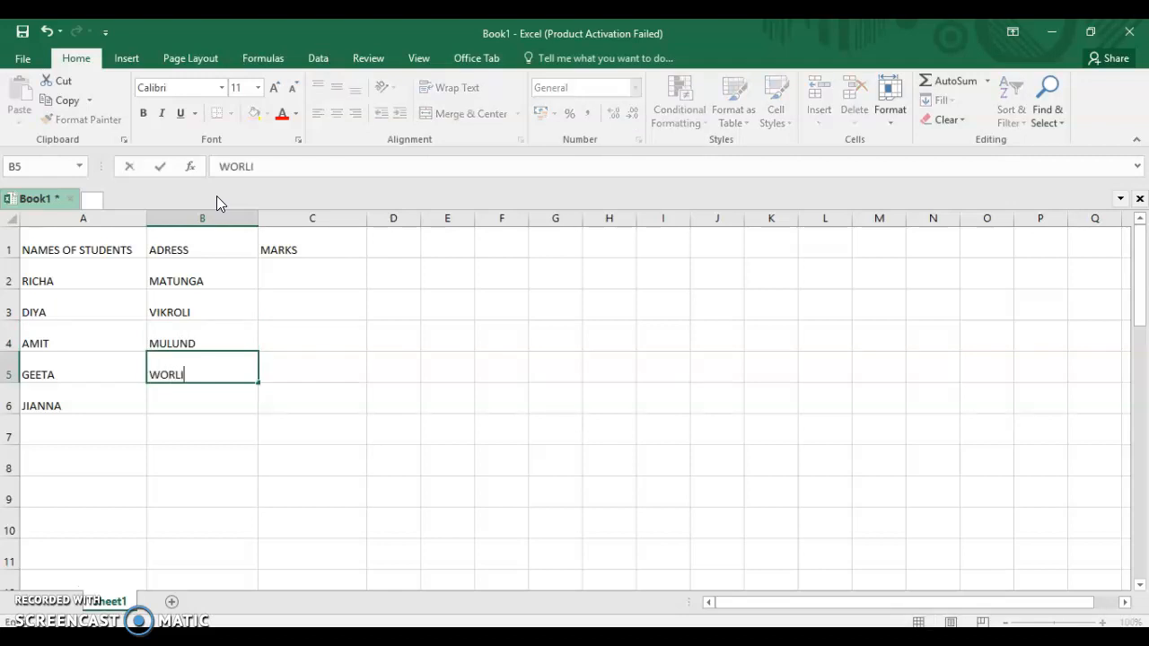
pyautogui.press('Return')
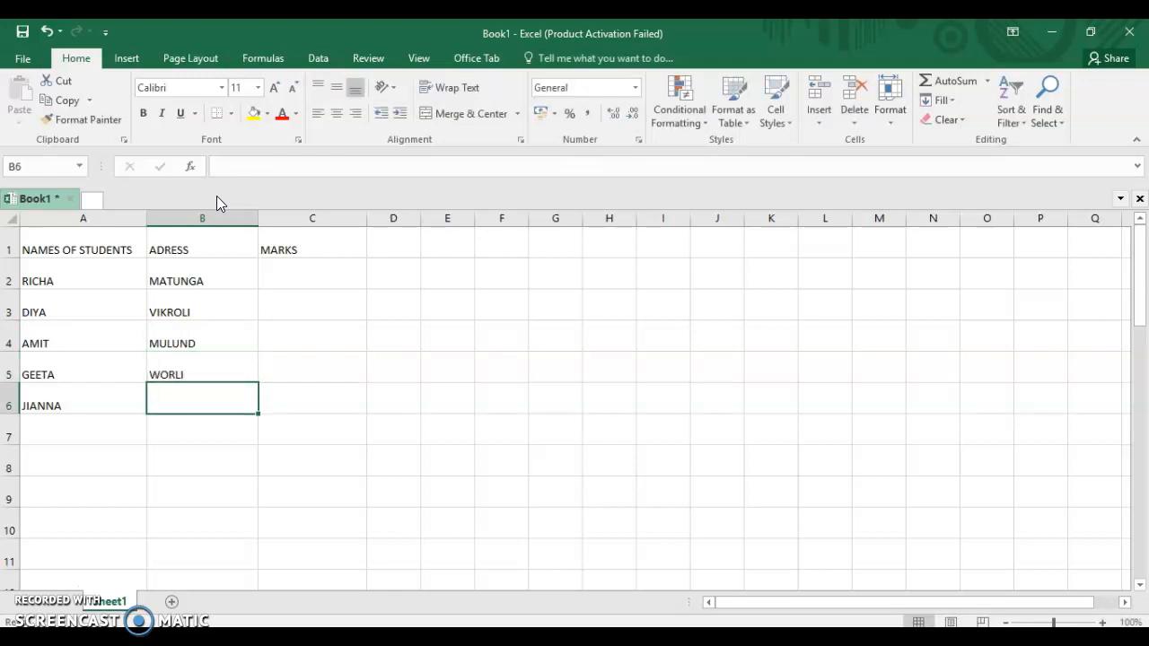
pyautogui.write('DADAR')
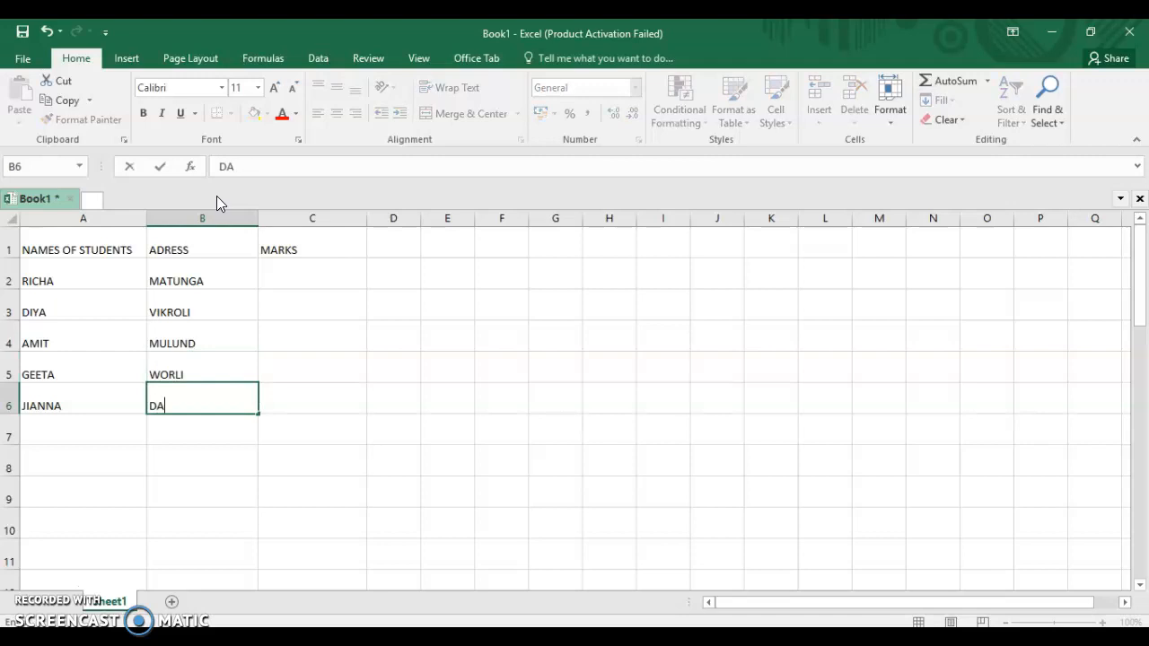
pyautogui.press('Tab')
# Fill cells C2 to C6 under MARKS with the values 98, 89, 99, 96 and 79.
pyautogui.press('Up')
pyautogui.press('Up')
pyautogui.press('Up')
pyautogui.press('Up')
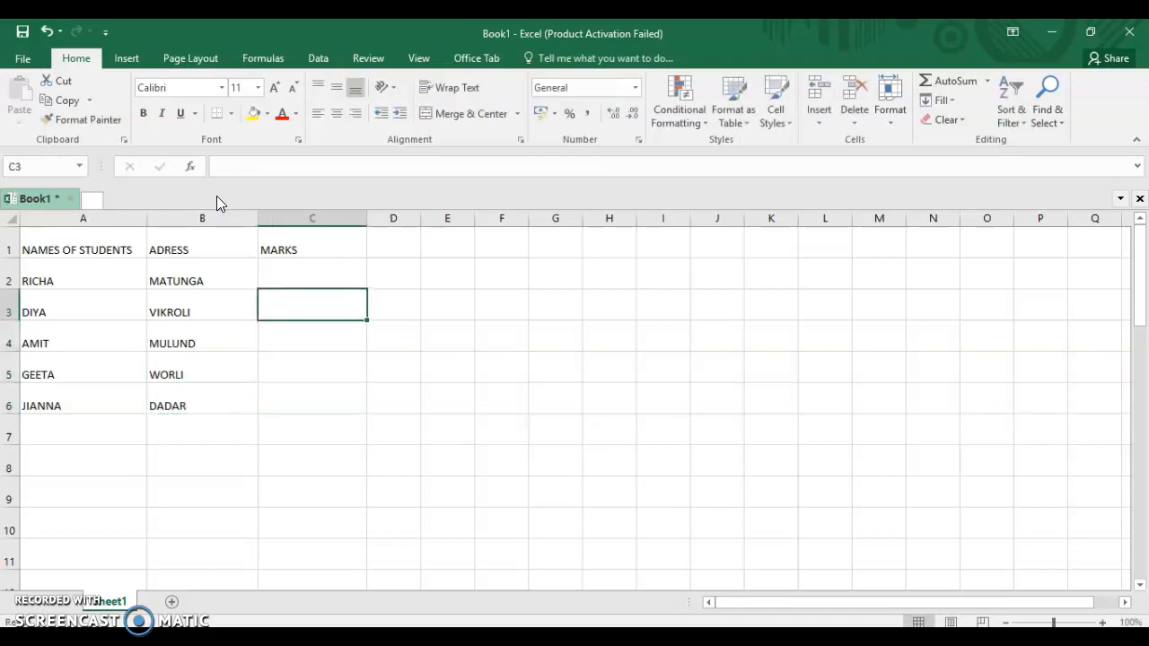
pyautogui.write('98')
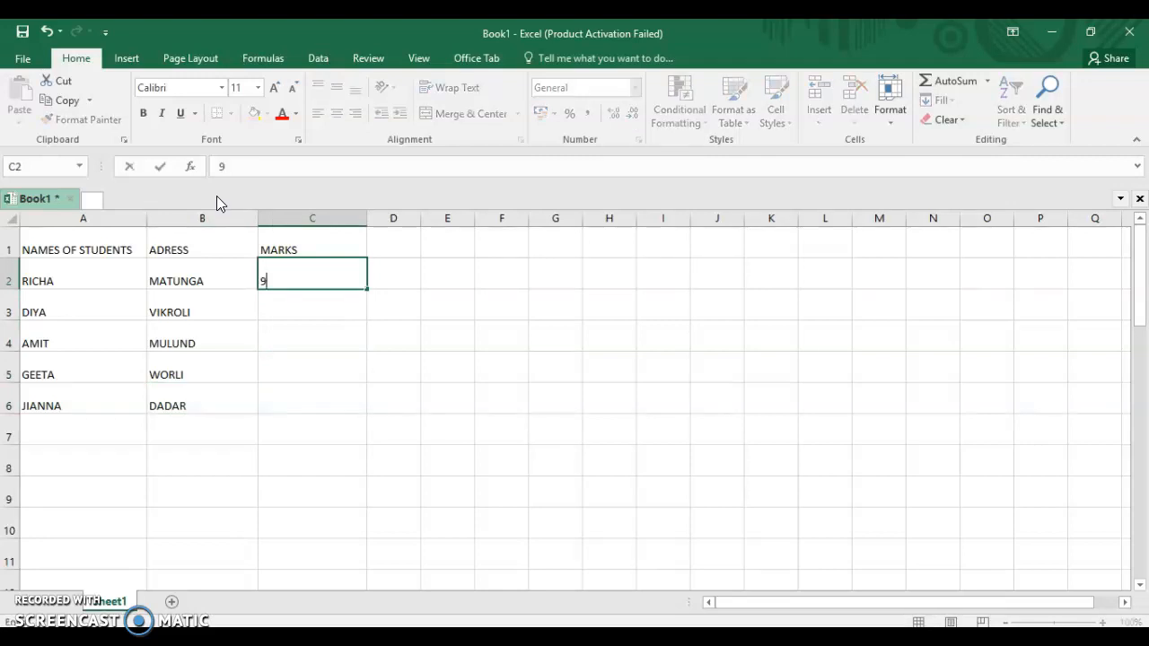
pyautogui.press('Return')
pyautogui.write('89')
pyautogui.press('Return')
pyautogui.write('99')
pyautogui.press('Return')
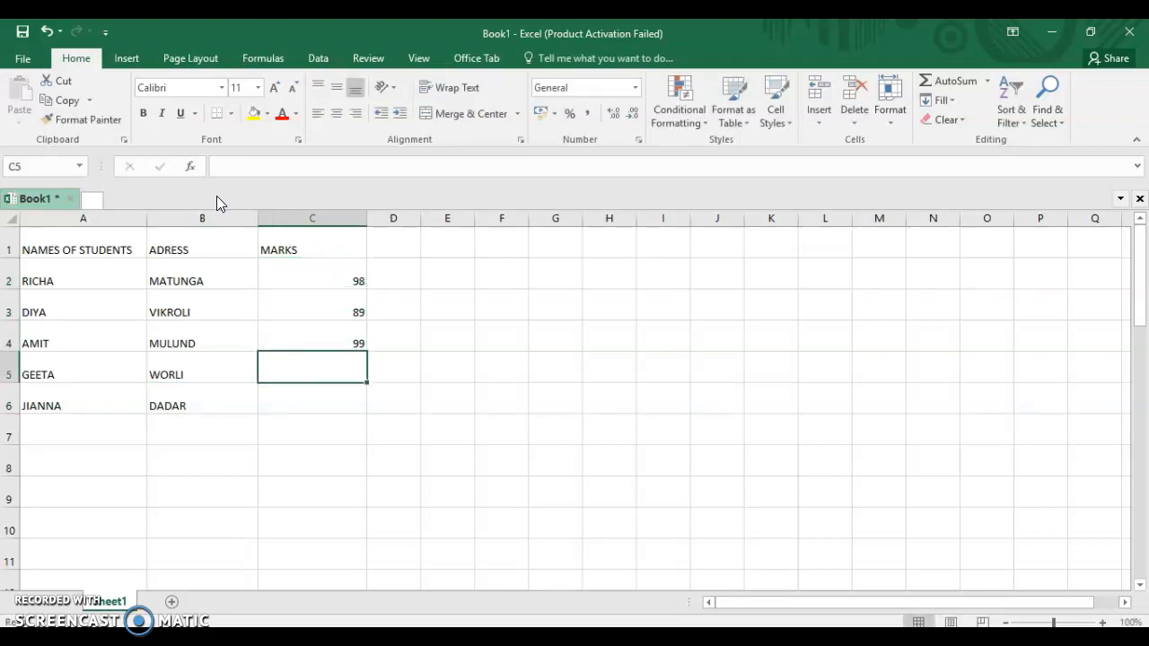
pyautogui.write('96')
pyautogui.press('Return')
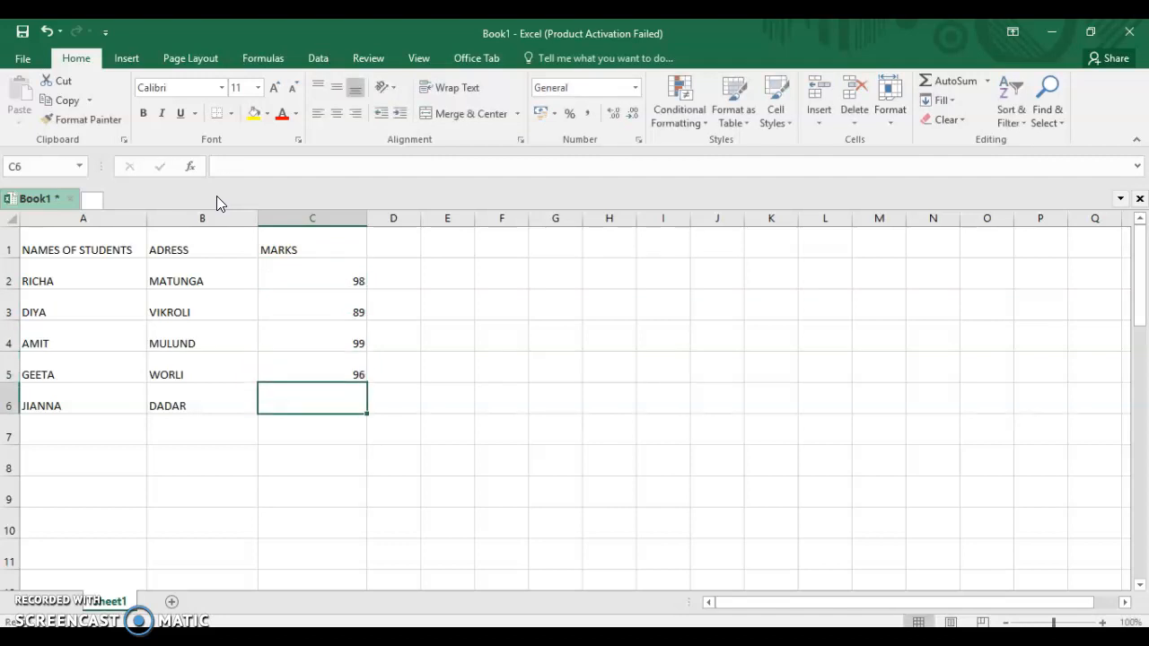
pyautogui.write('79')
pyautogui.hotkey('ctrl', 'Return')
pyautogui.press('Right')
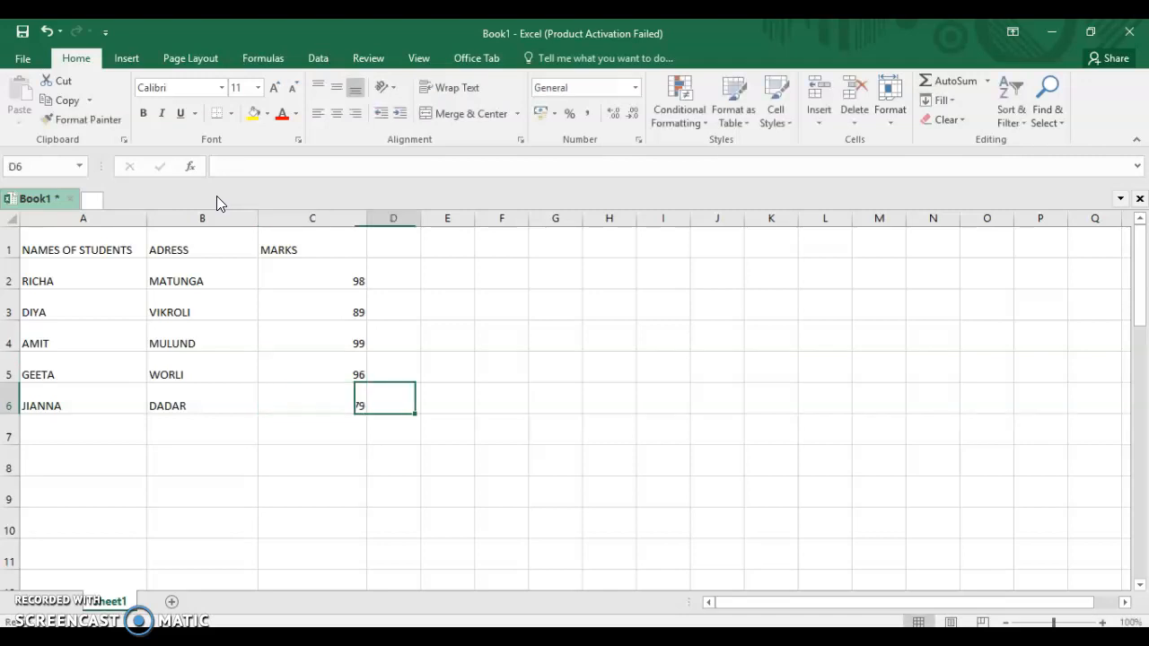
pyautogui.press('Up')
pyautogui.press('Up')
pyautogui.press('Up')
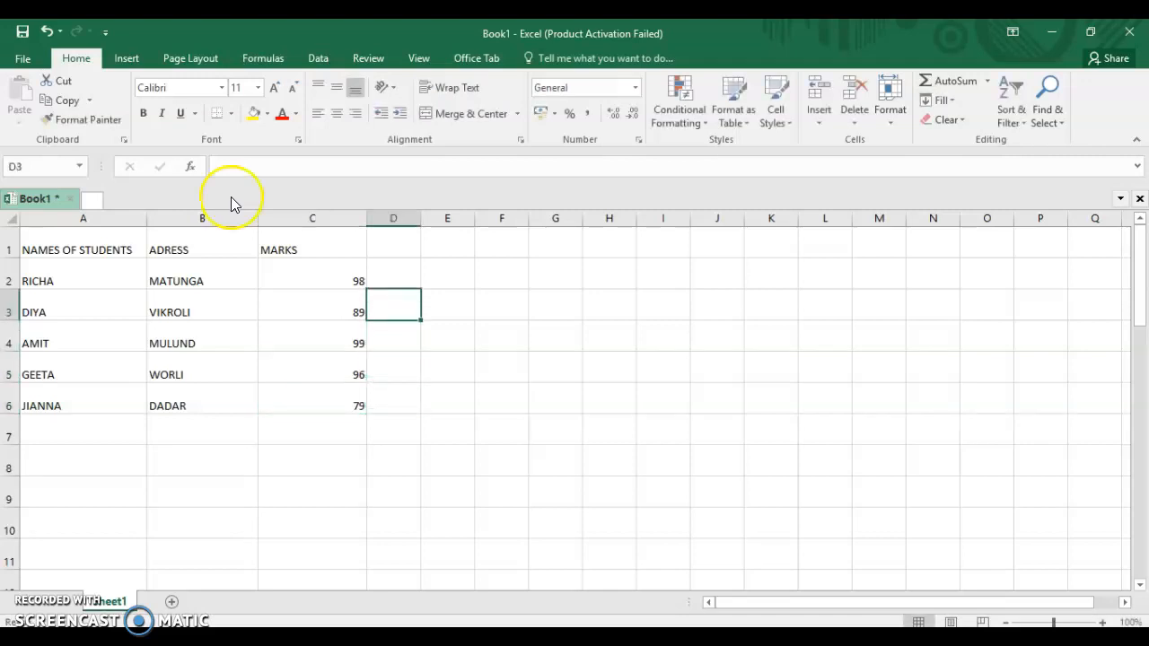
# Center the contents of the table A1:C6 horizontally and put a thick outside border around it.
pyautogui.moveTo(69, 249); pyautogui.dragTo(307, 390)
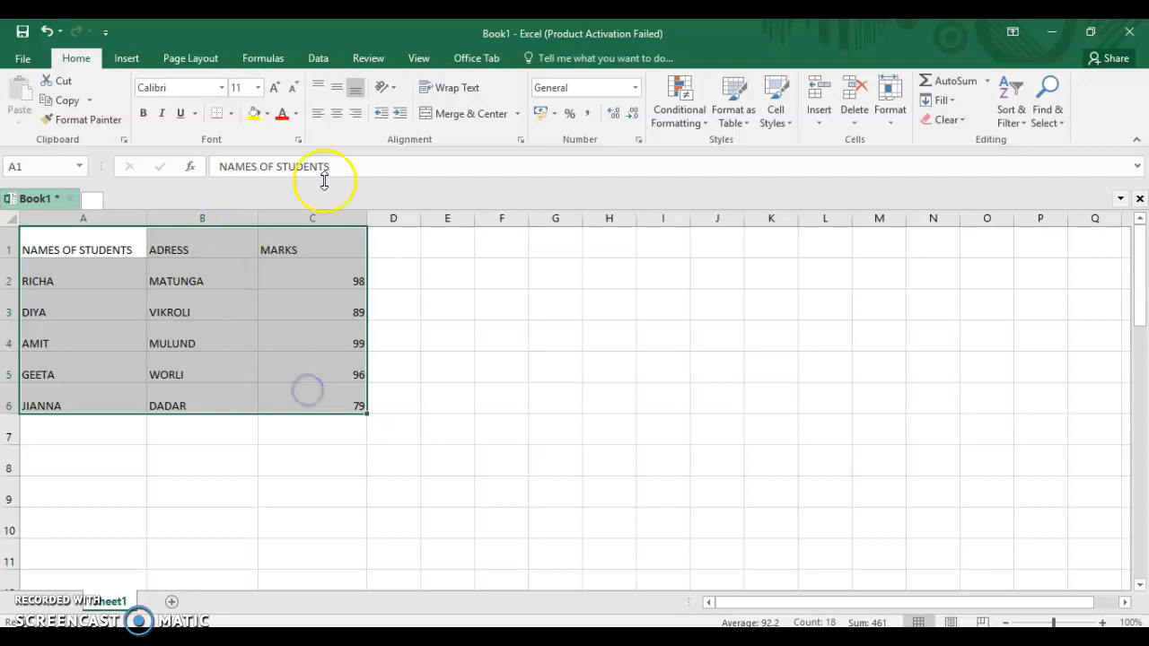
pyautogui.click(336, 114)
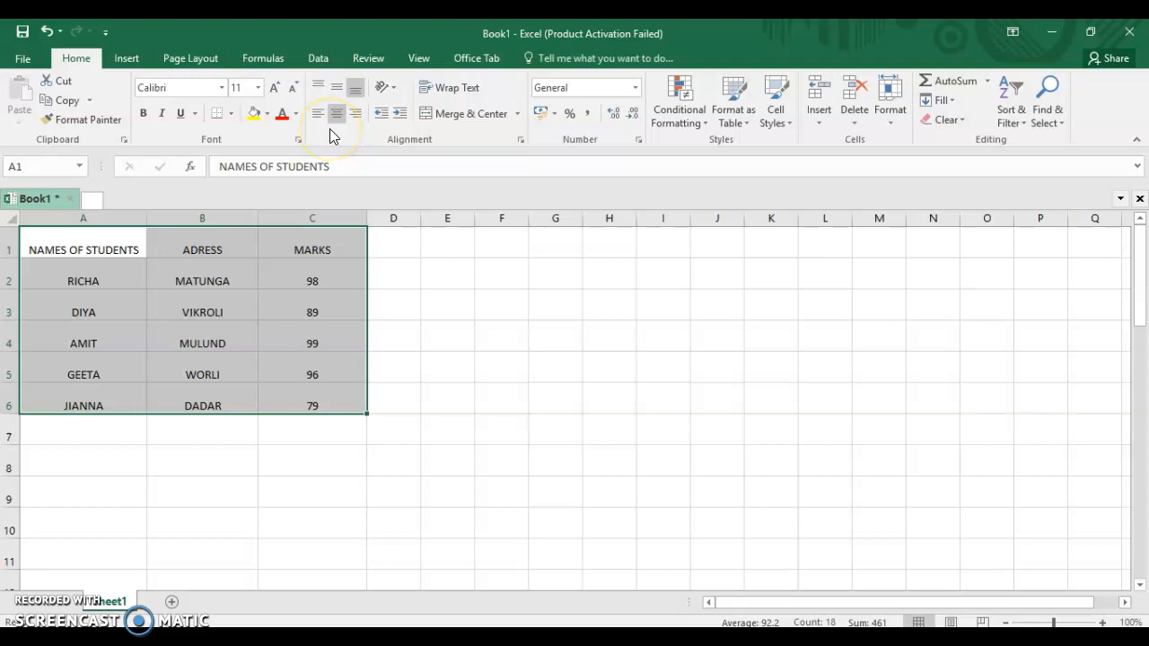
pyautogui.click(232, 113)
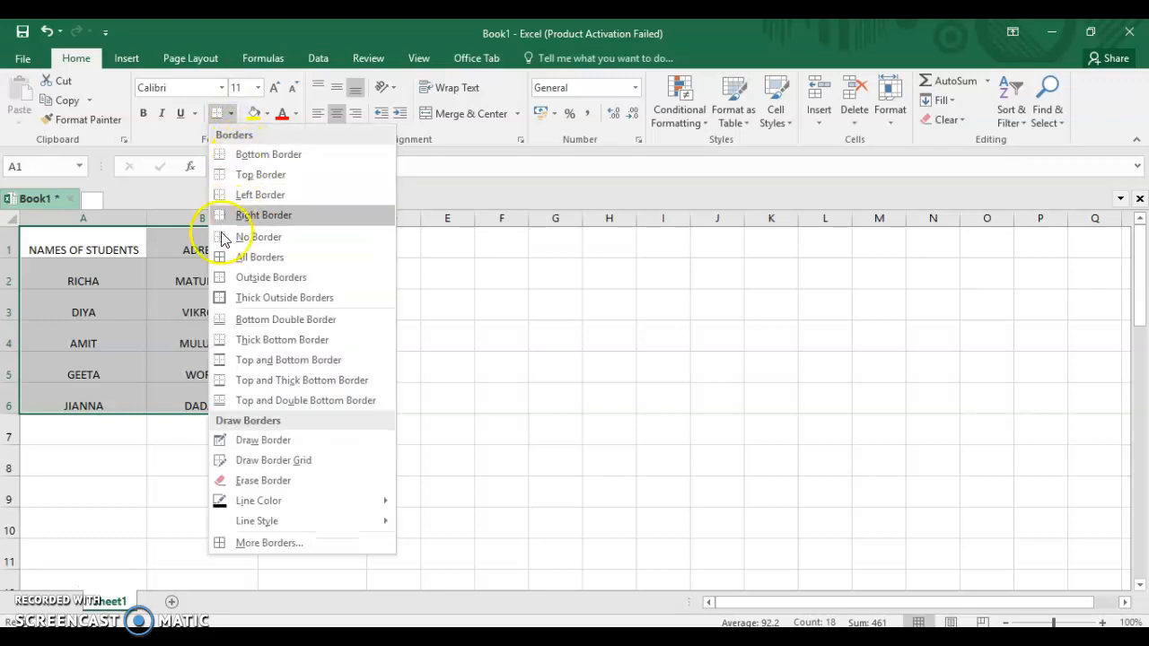
pyautogui.click(271, 298)
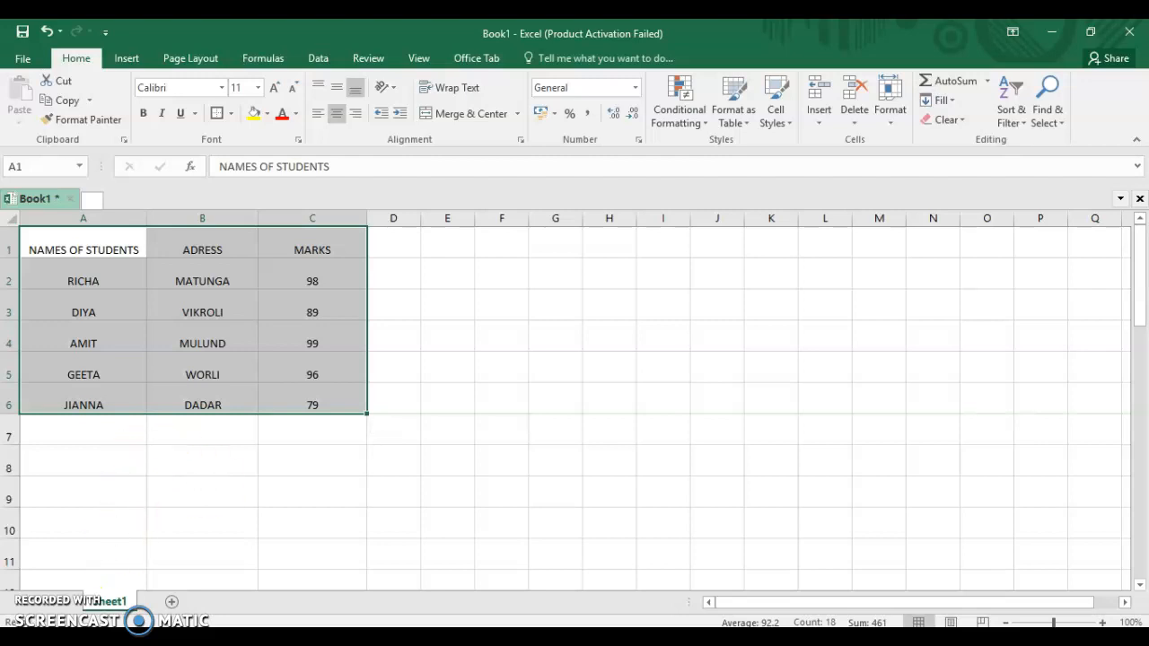
# Enter the text RAINFALL IN CENTIMETRES....... in cell D8.
pyautogui.click(387, 468)
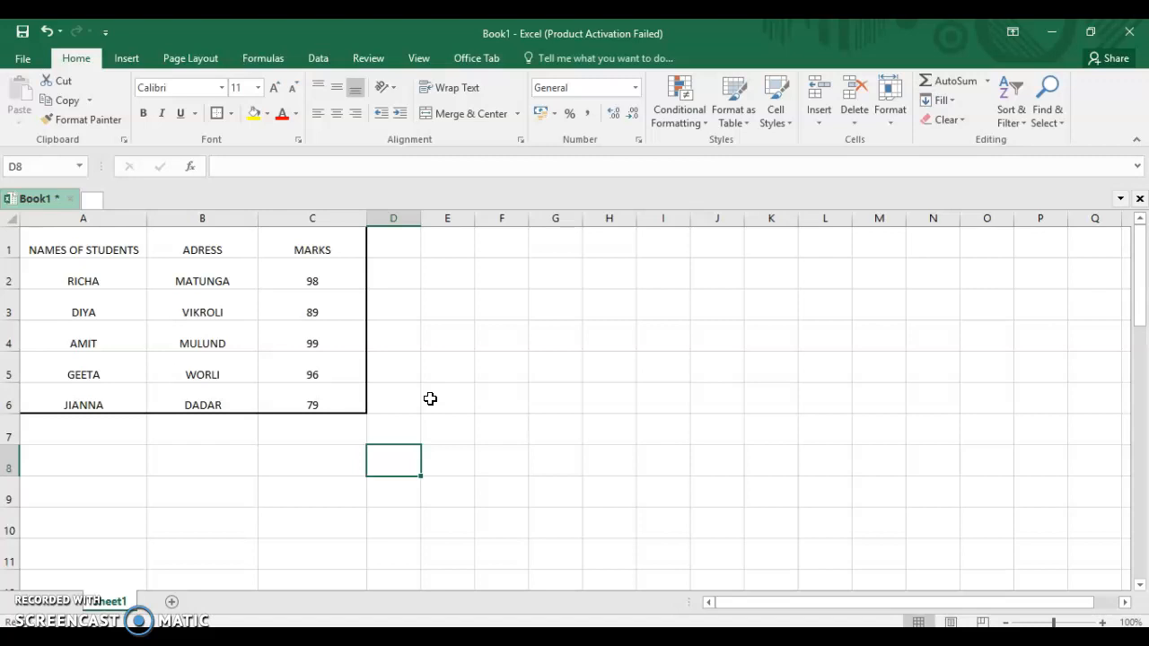
pyautogui.write('RA')
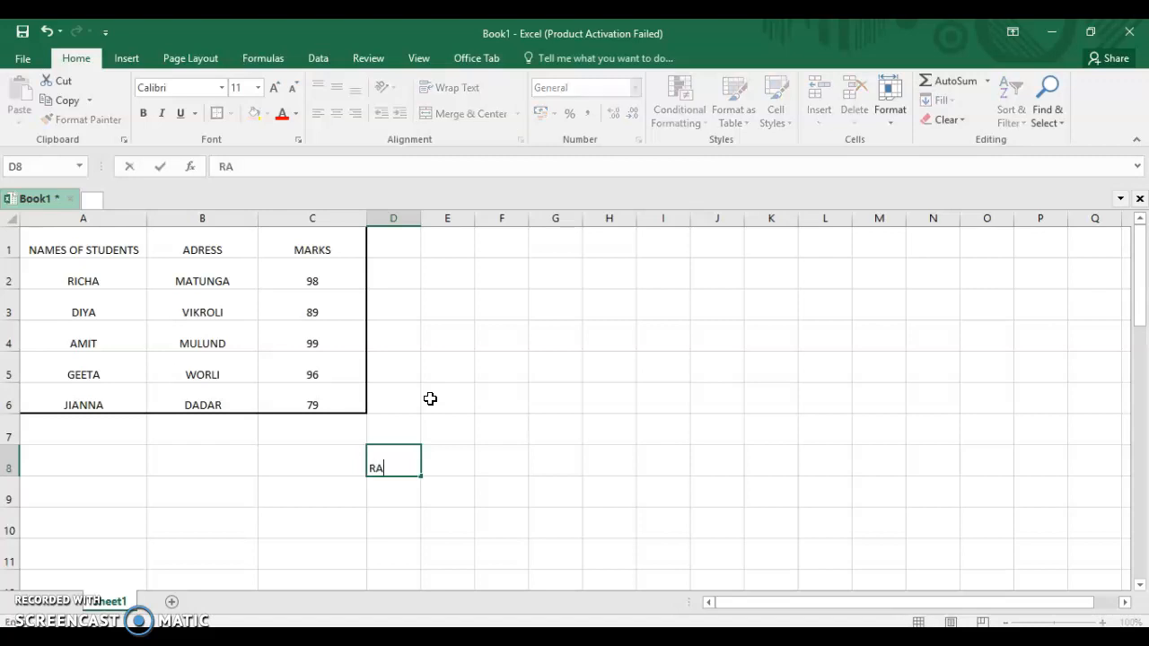
pyautogui.write('INFALL IN ')
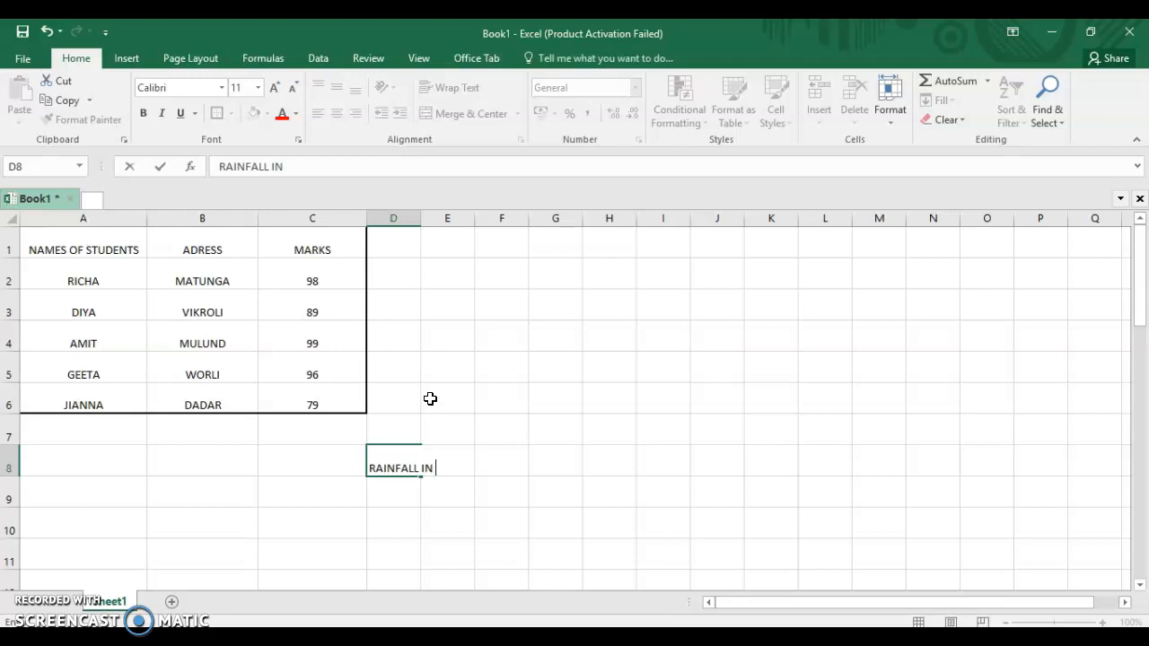
pyautogui.write('CENTIMETRES.......')
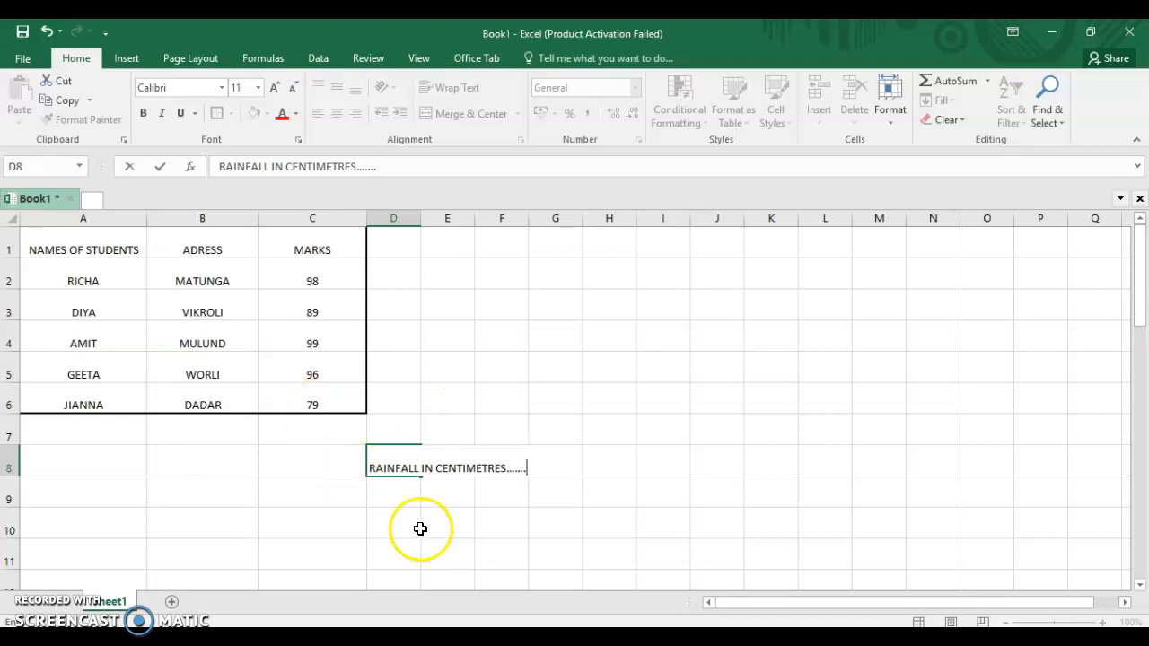
pyautogui.click(408, 494)
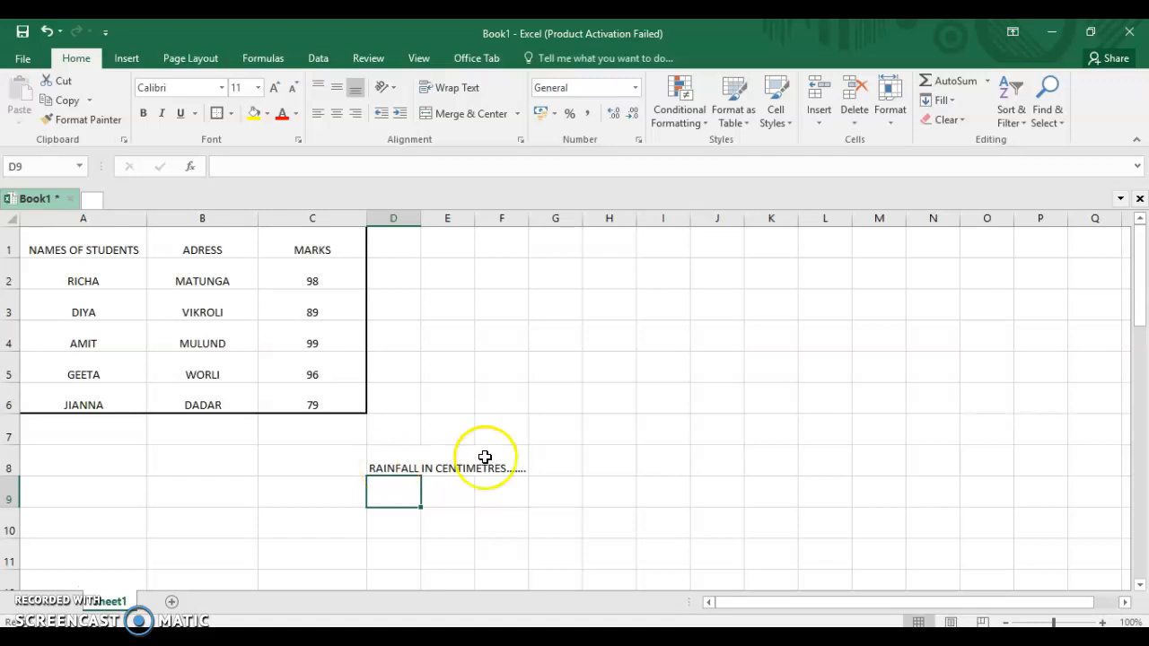
# Merge cells D8 to F8 holding the rainfall text into one cell without centering it.
pyautogui.moveTo(518, 464); pyautogui.dragTo(383, 472)
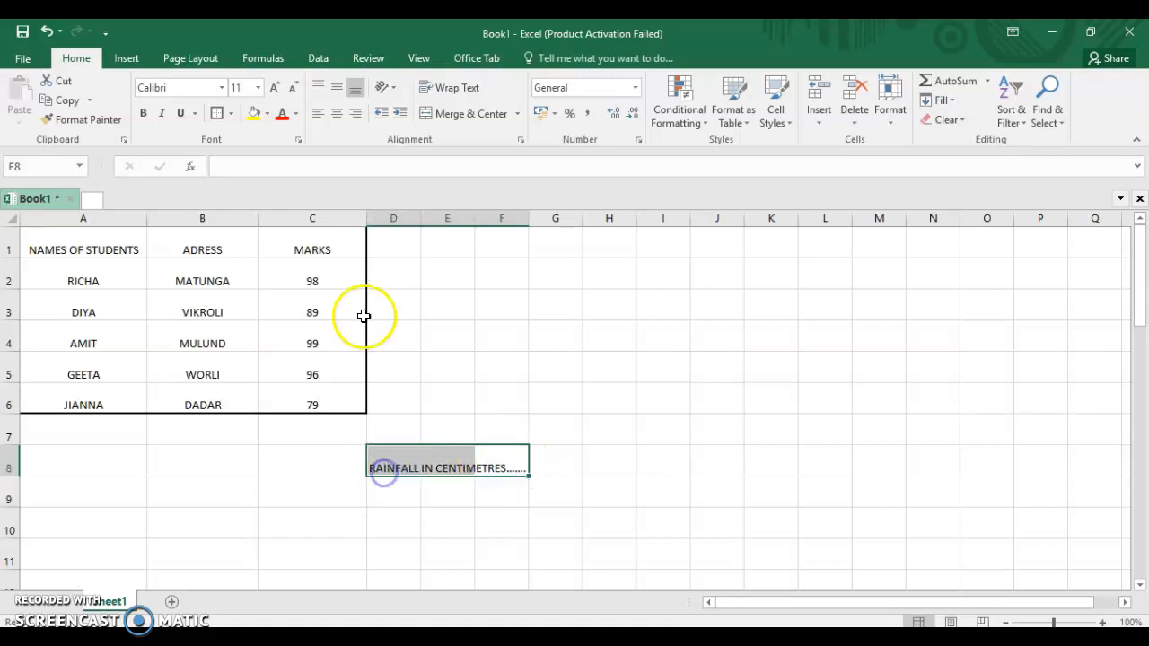
pyautogui.click(516, 116)
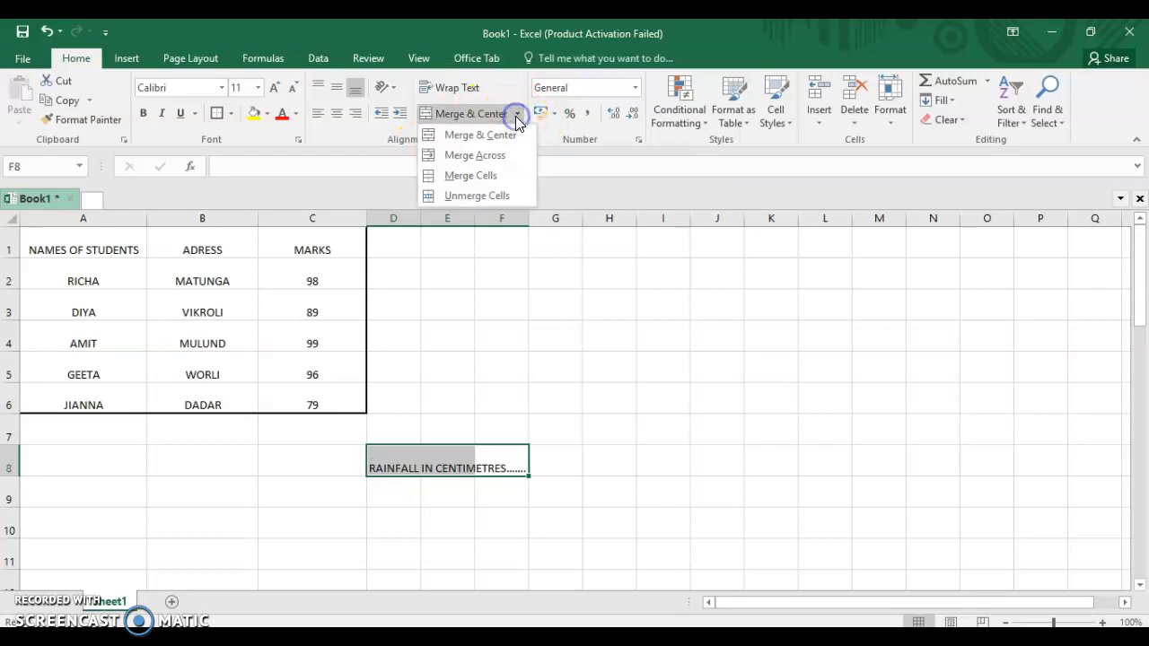
pyautogui.click(473, 176)
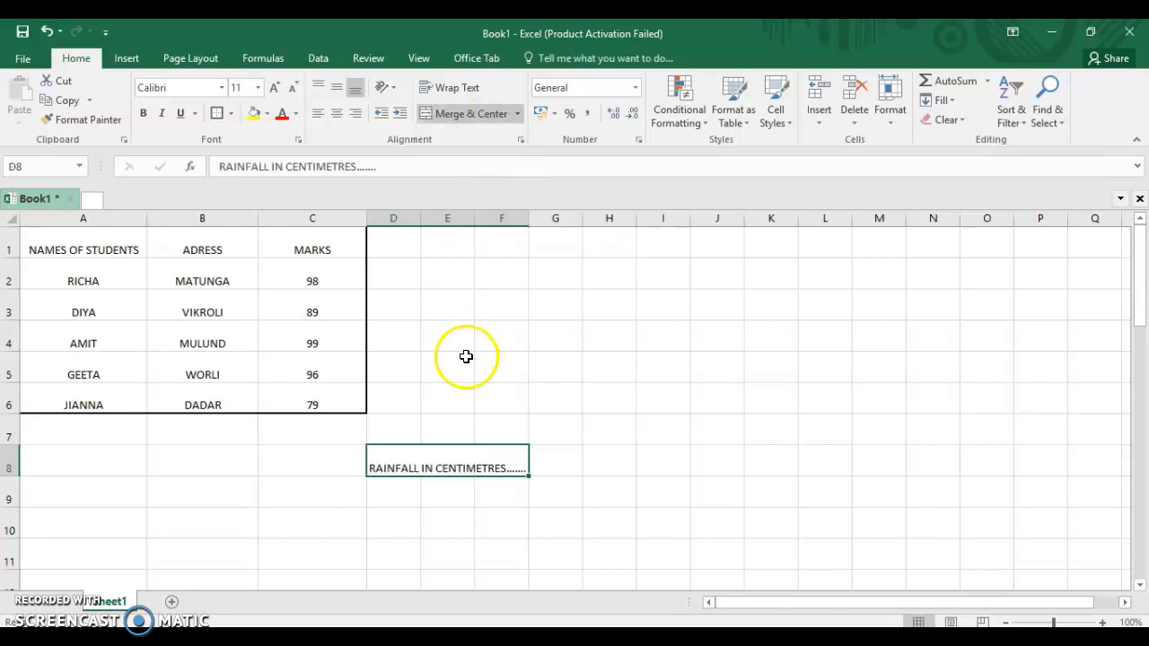
pyautogui.moveTo(409, 339); pyautogui.dragTo(492, 332)
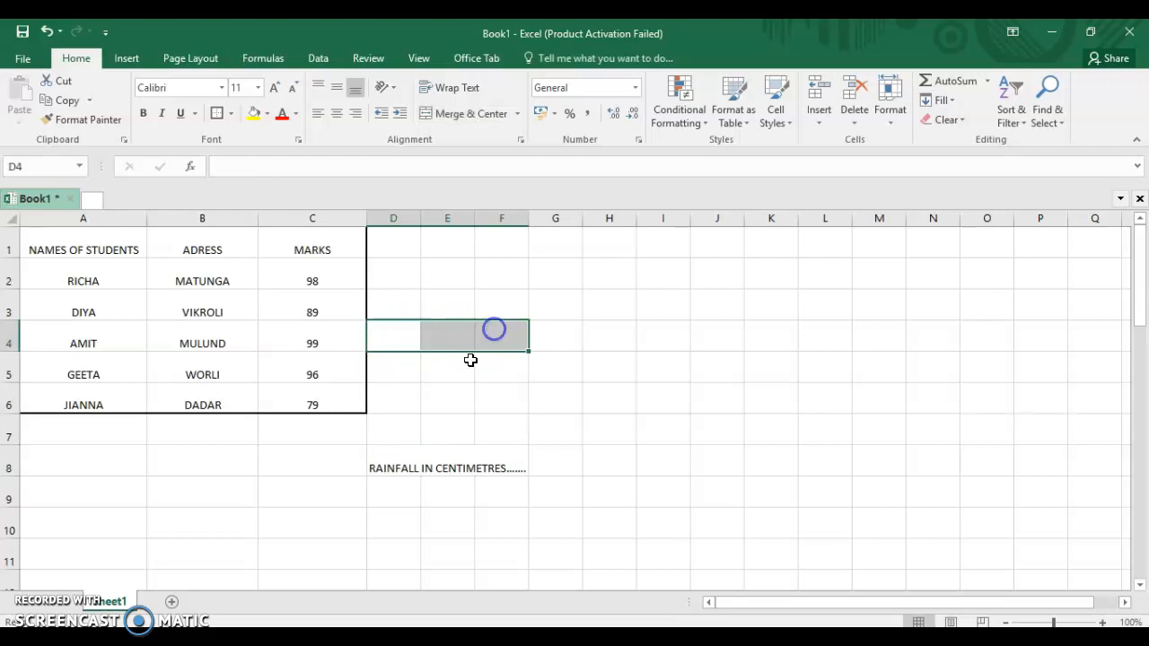
pyautogui.click(415, 467)
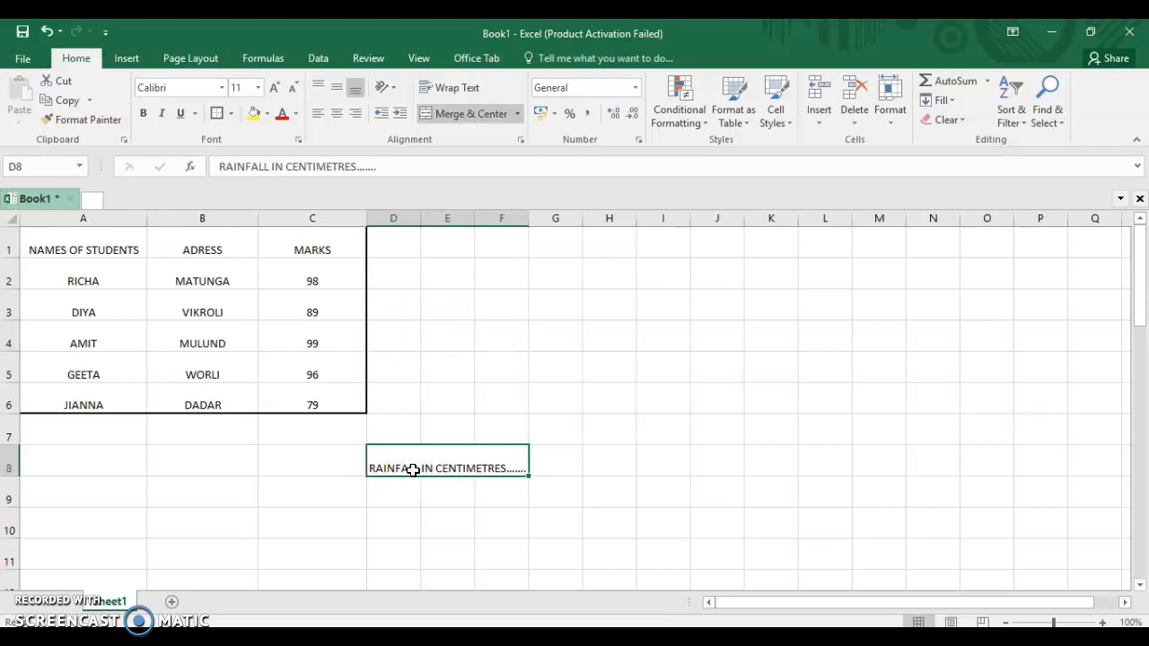